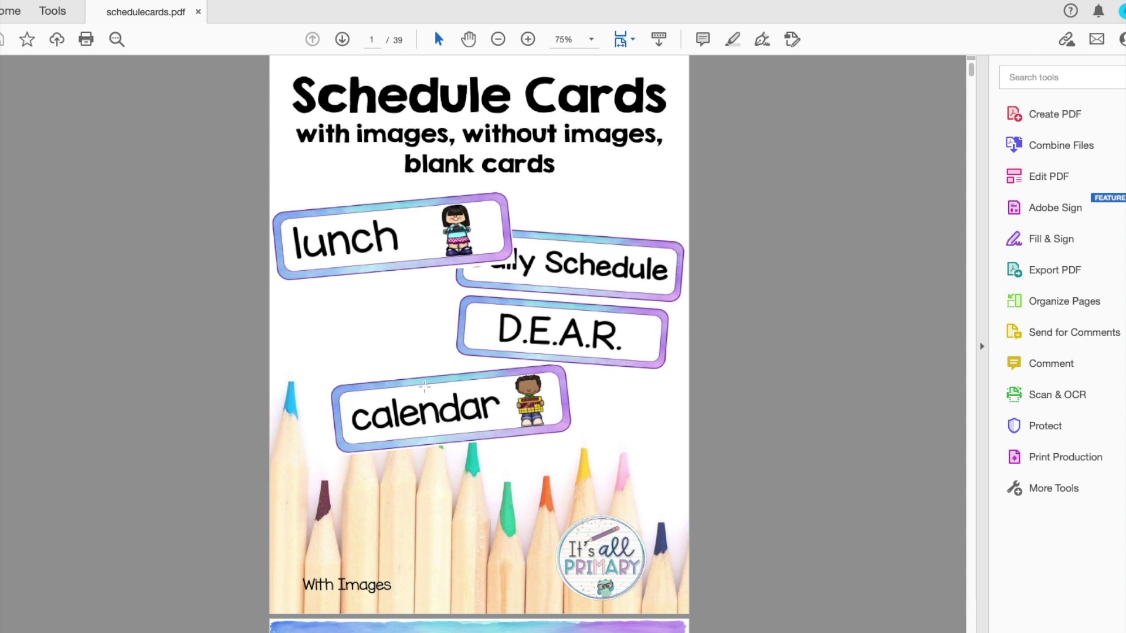
Scroll through the schedule card pages in the PDF and return to the cover.
scroll(426, 387, down, 15)
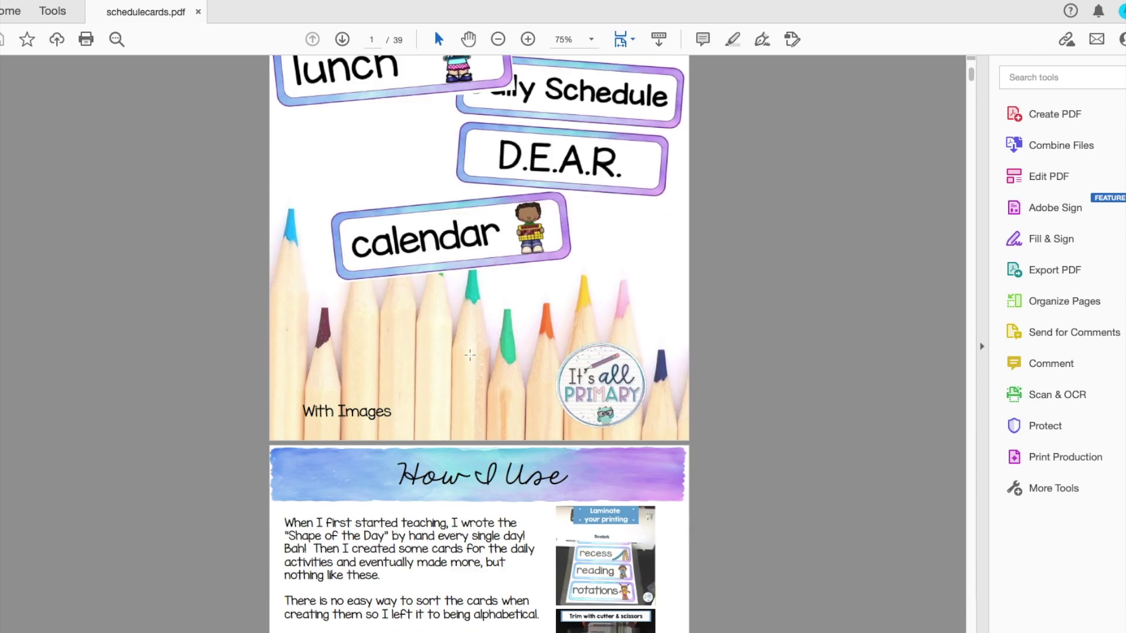
scroll(470, 356, up, 2)
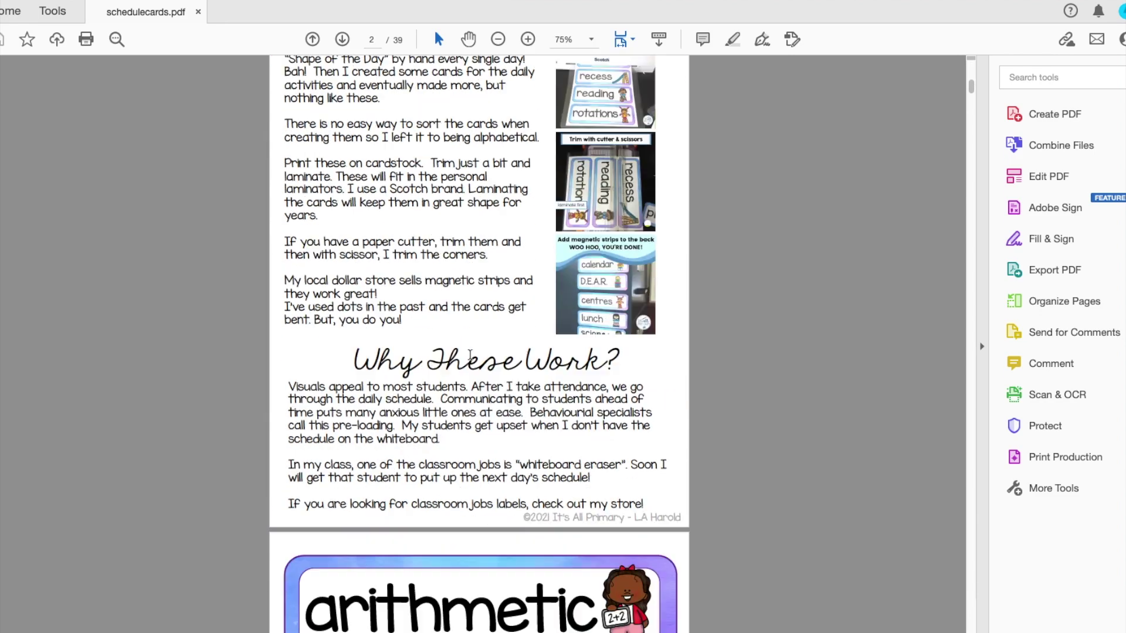
scroll(469, 356, down, 4)
drag(971, 89, 971, 96)
scroll(497, 339, down, 4)
scroll(446, 264, up, 20)
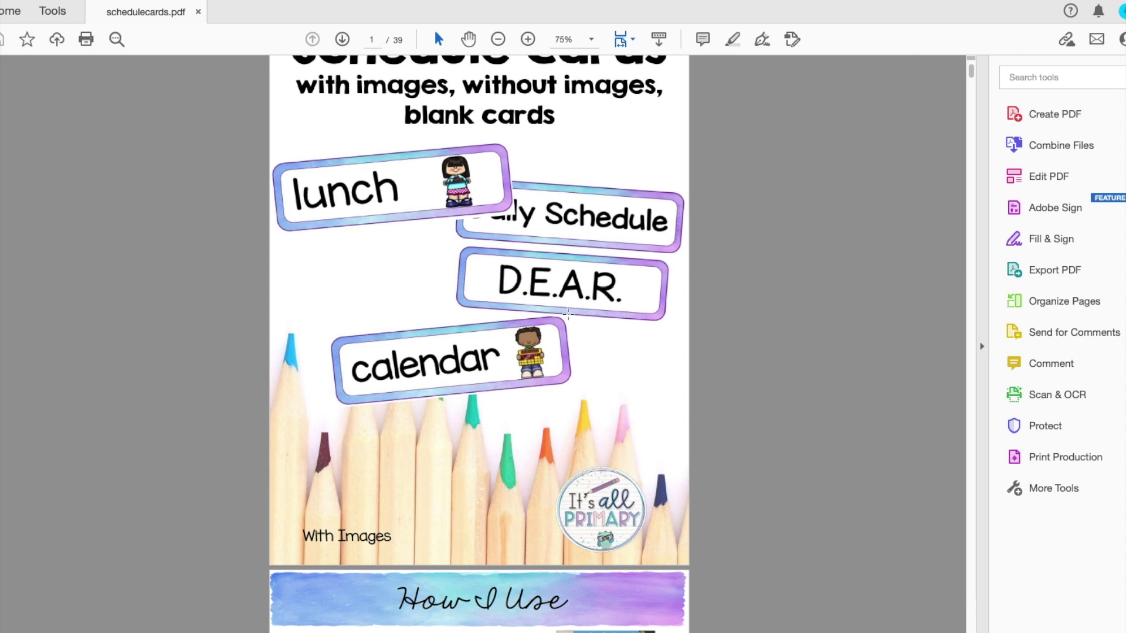
scroll(567, 314, up, 1)
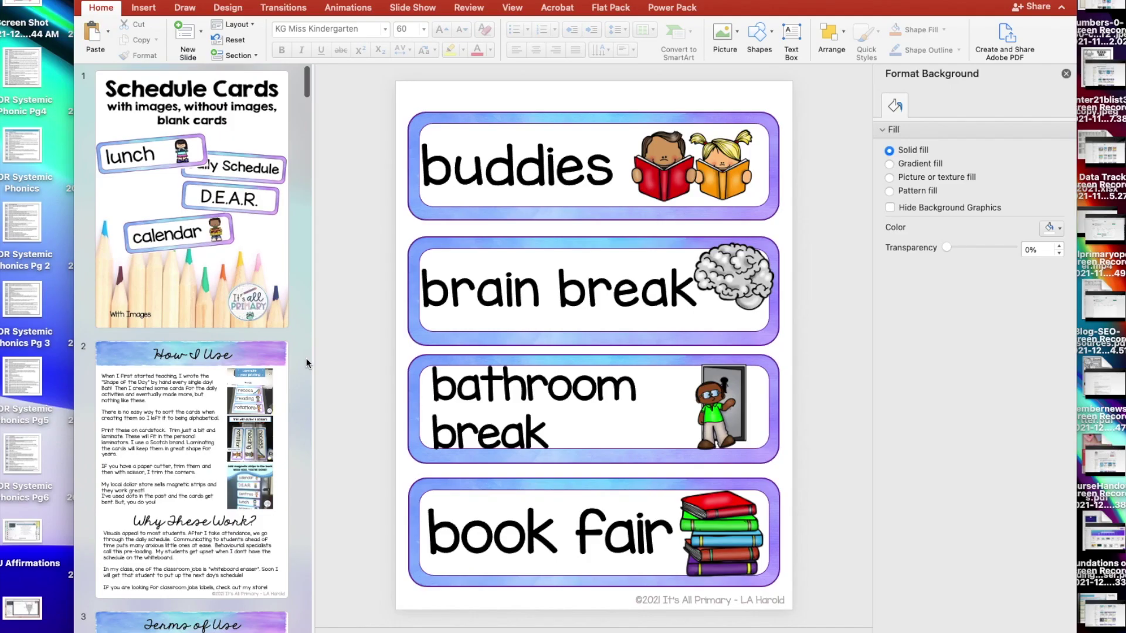
Select the buddies card picture, then start a new presentation with Cmd+Shift+P.
click(547, 113)
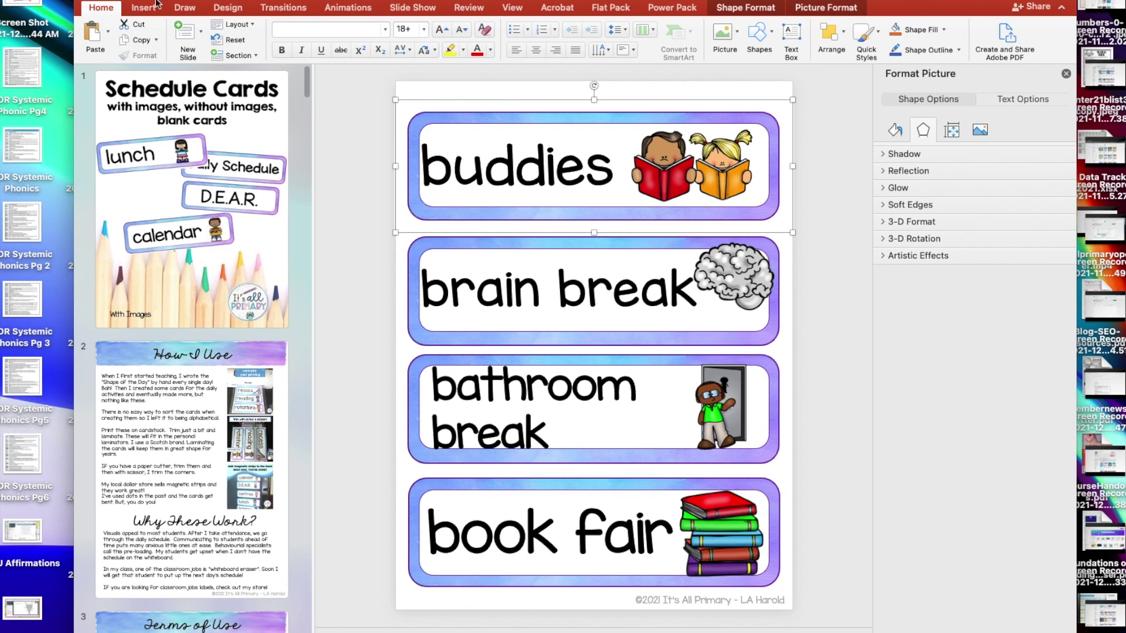
key(super+shift+p)
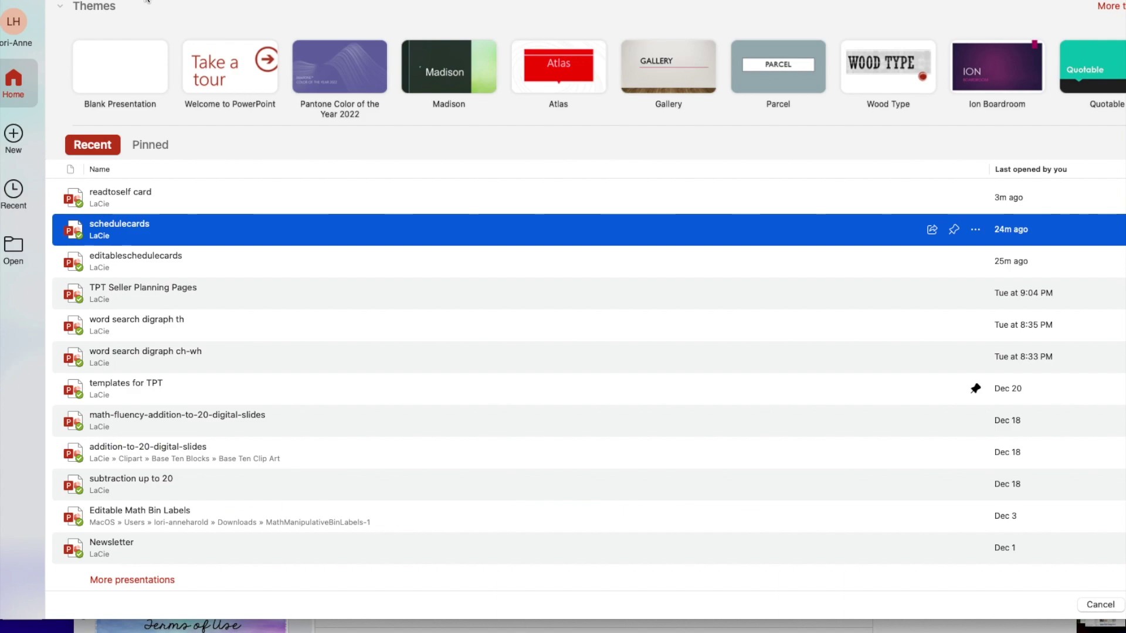
Create a blank presentation with a 19 × 25 cm portrait slide and delete its subtitle placeholder.
double_click(139, 64)
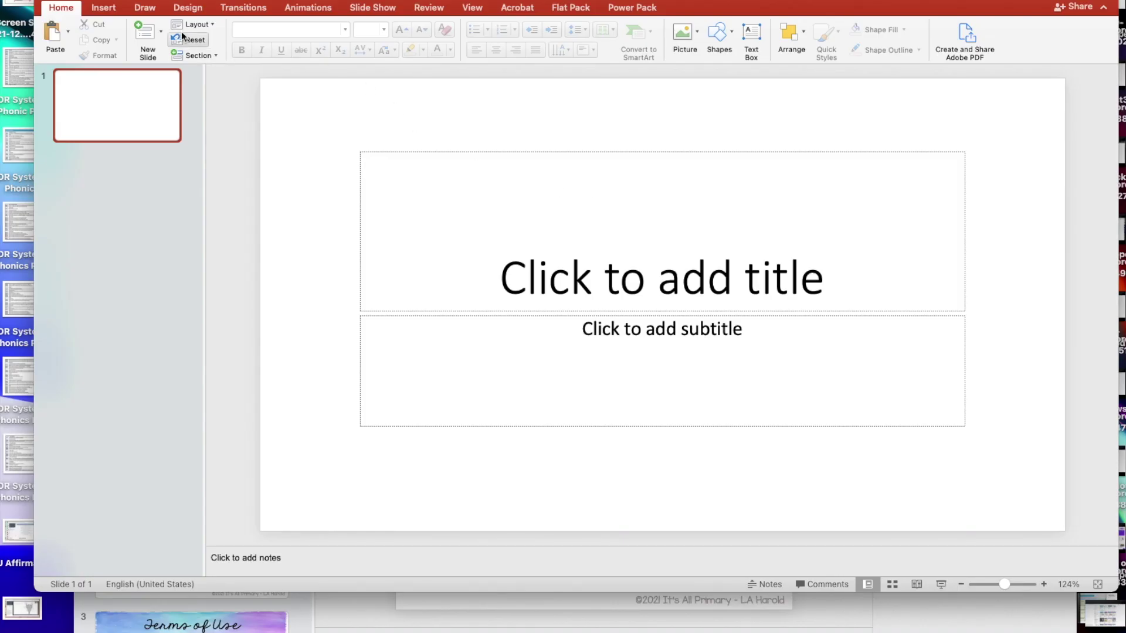
click(186, 9)
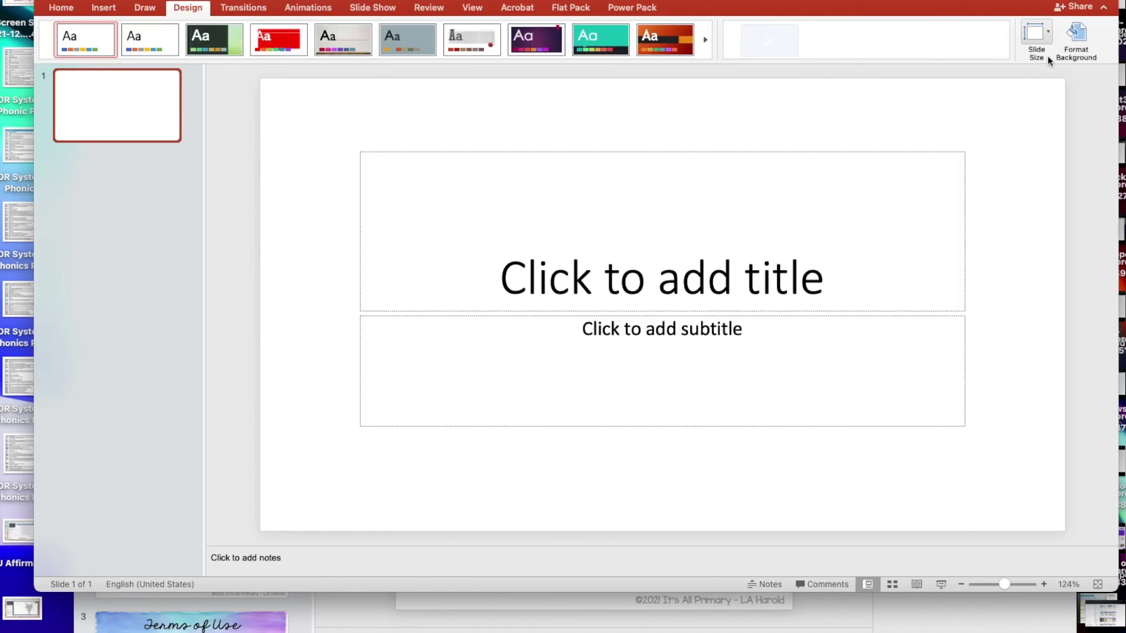
click(1046, 38)
click(1060, 104)
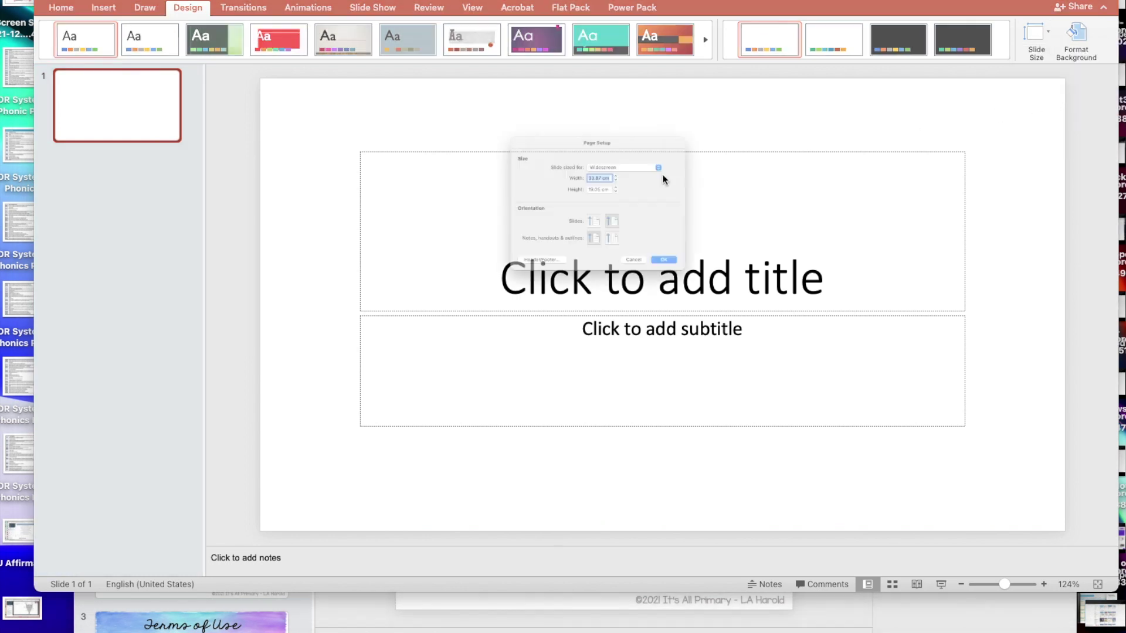
text(25.4)
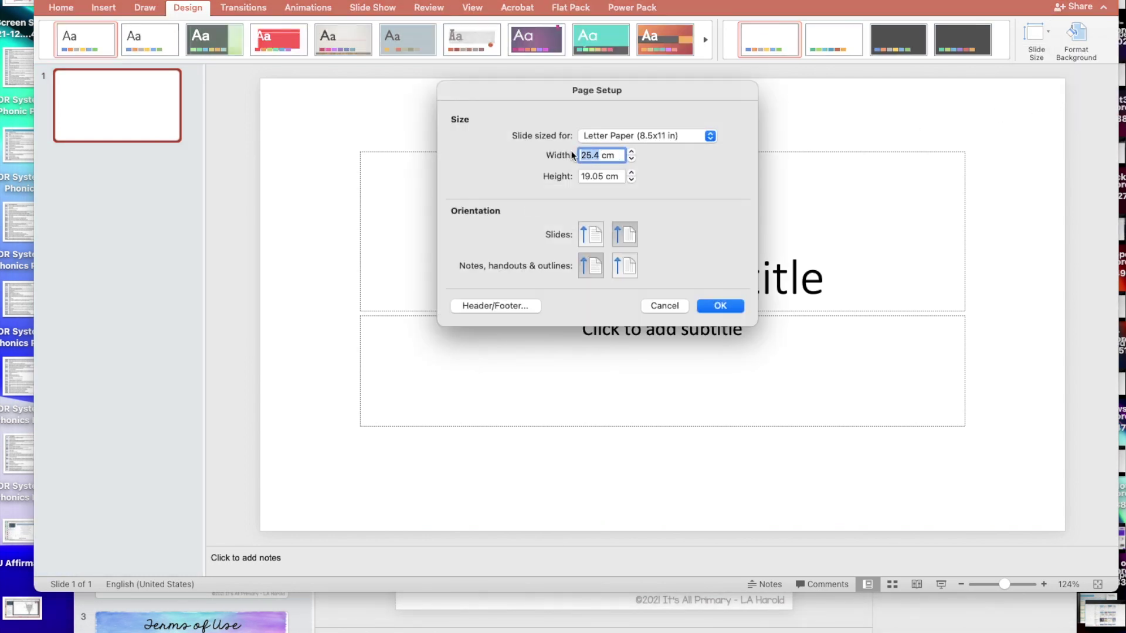
text(19)
double_click(595, 176)
text(25)
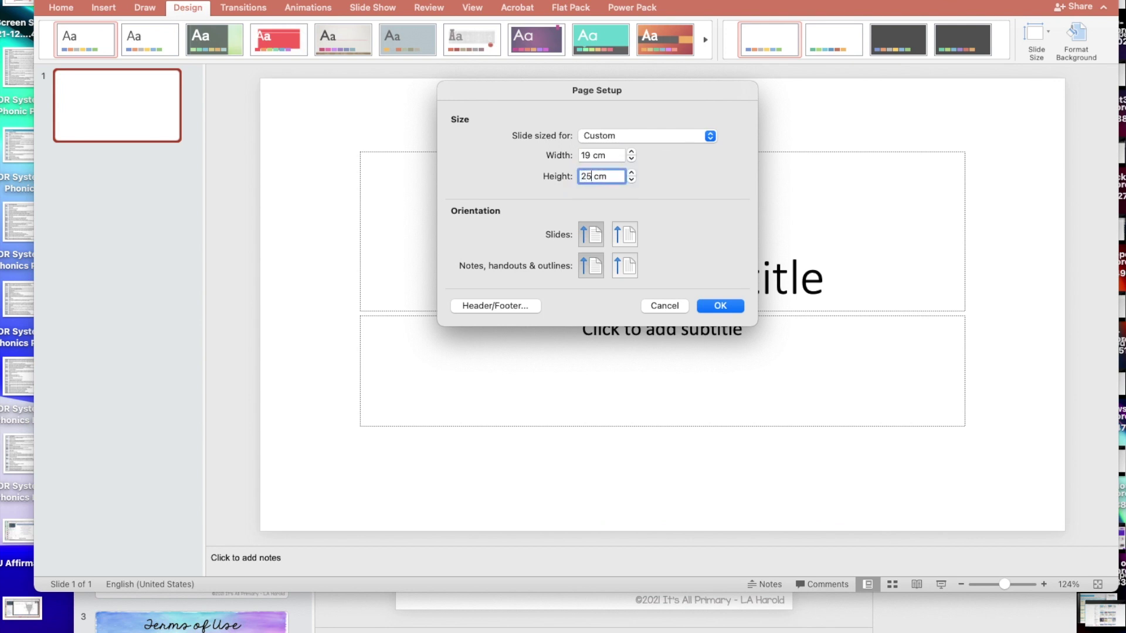
click(721, 305)
key(Return)
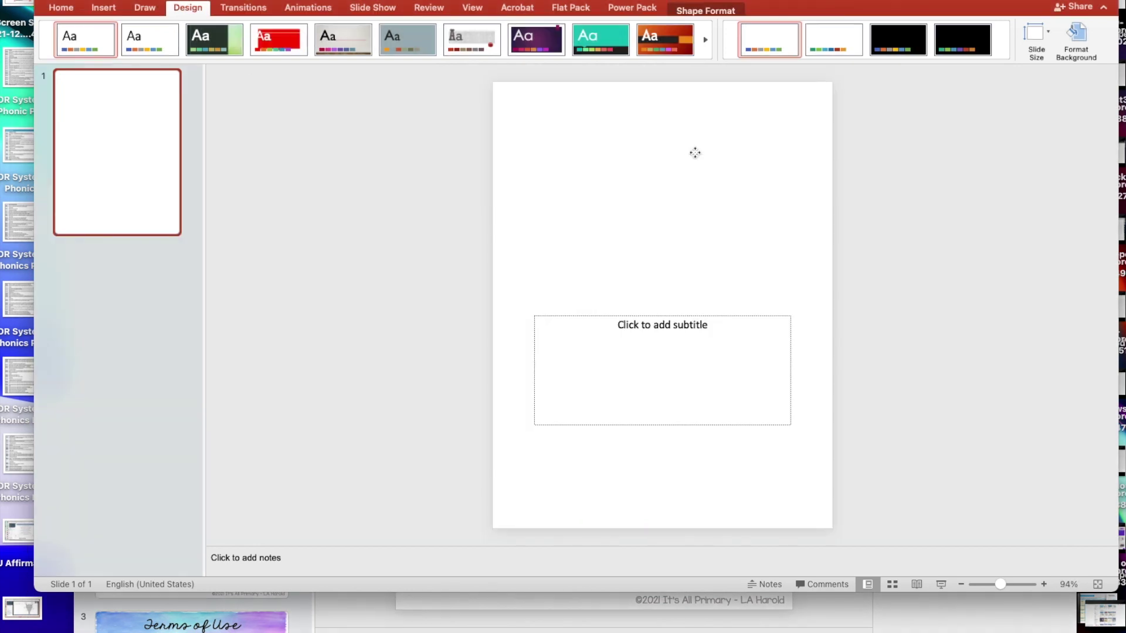
click(699, 317)
key(Delete)
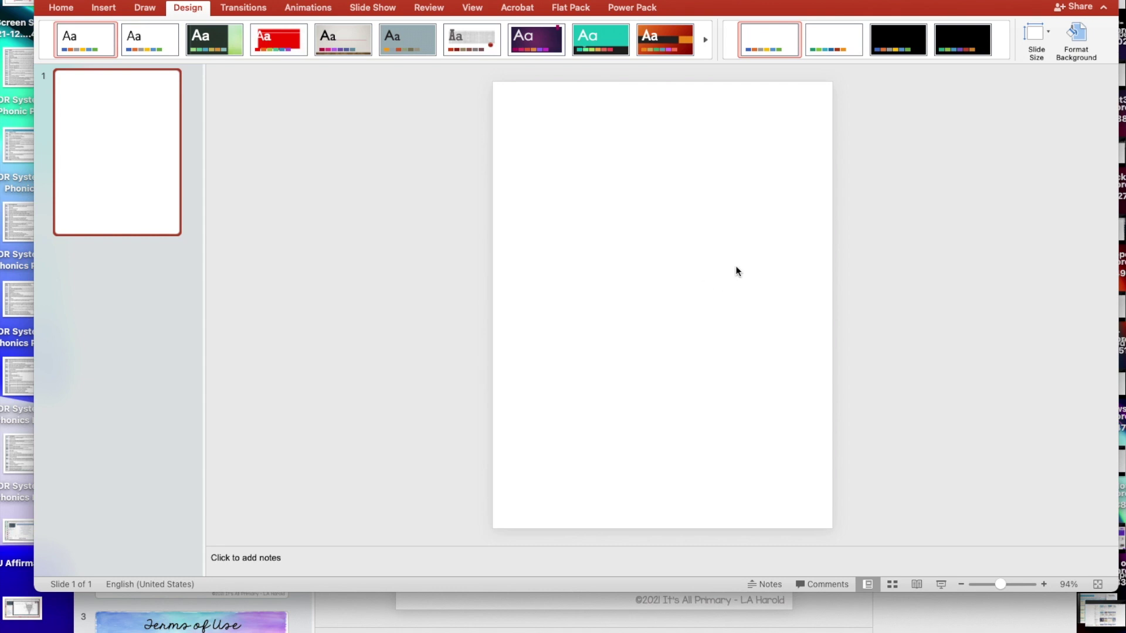
Draw a wide rectangle near the top of the slide.
click(725, 35)
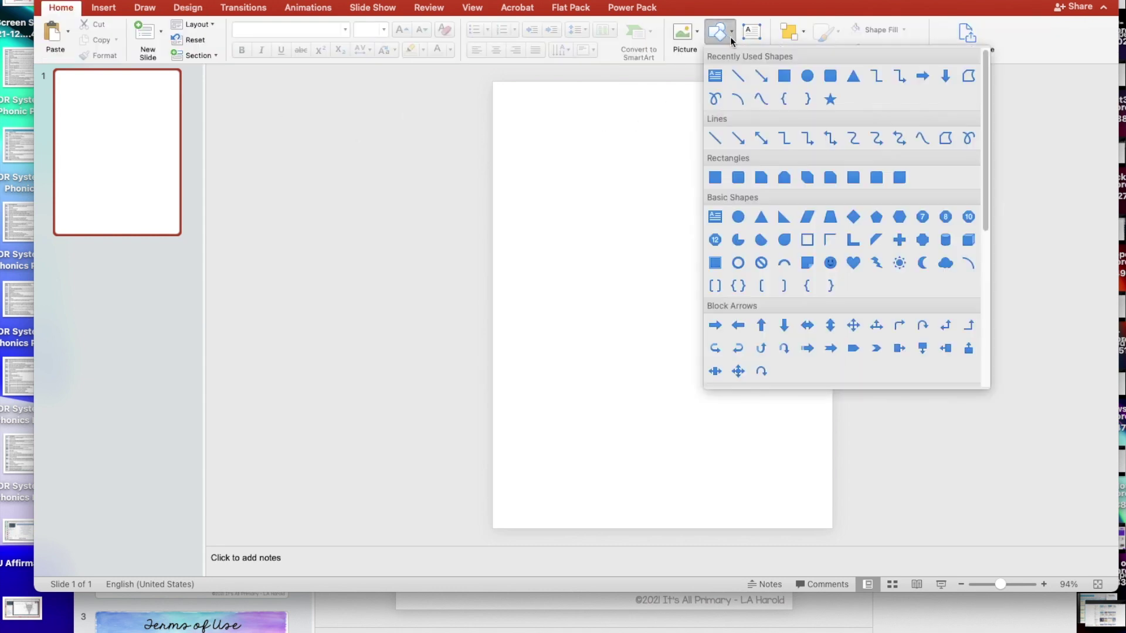
click(783, 76)
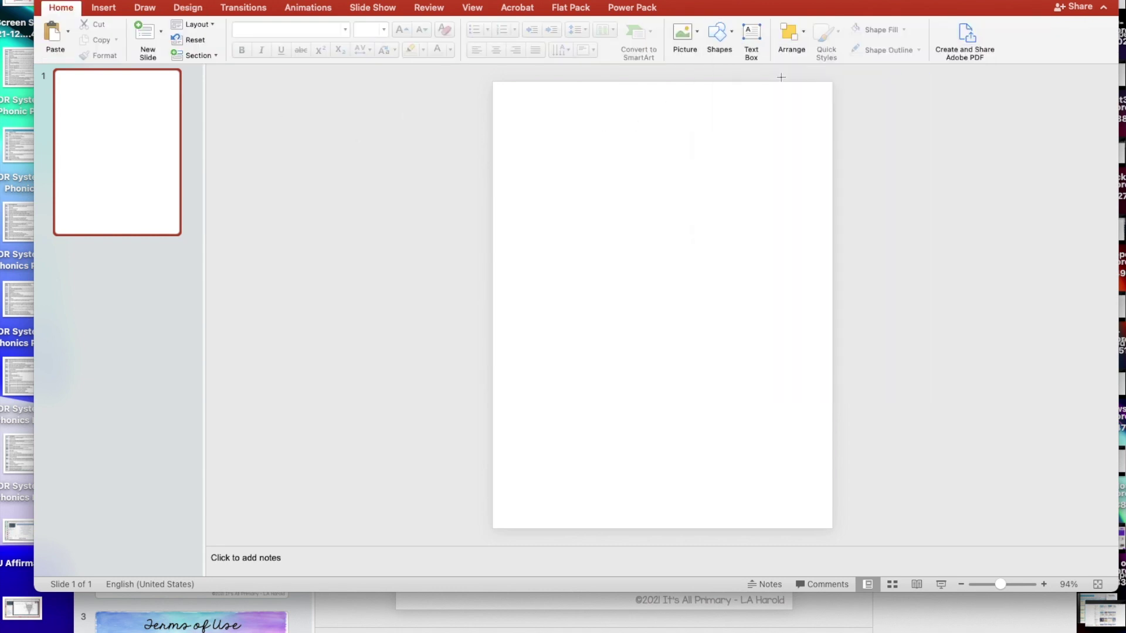
drag(522, 104, 796, 195)
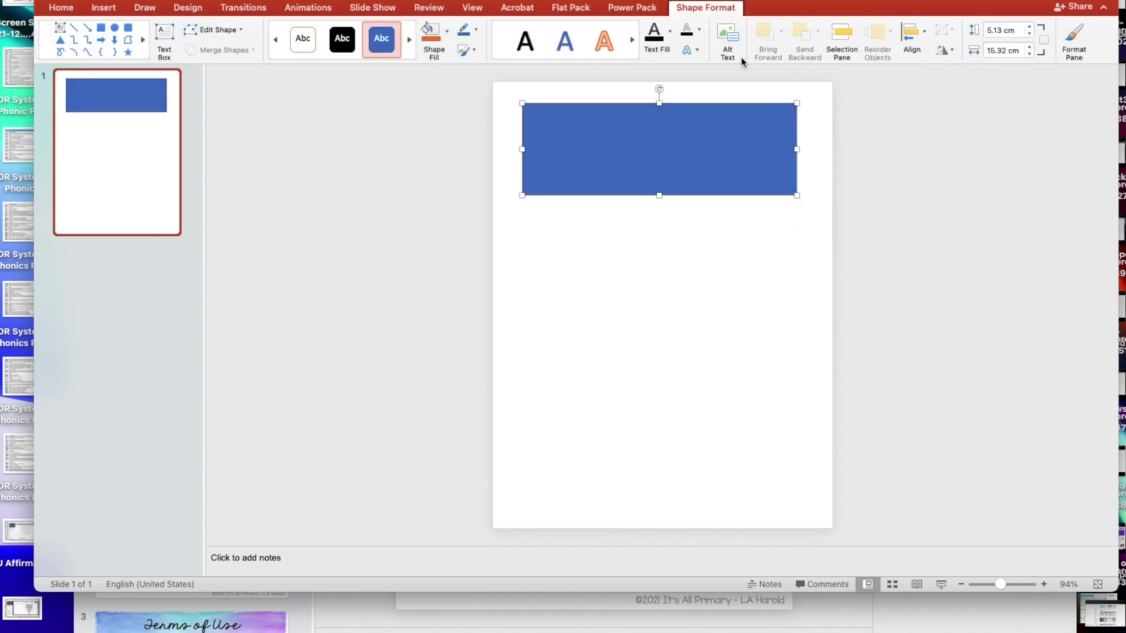
Draw a rounded rectangle beneath it, align both shapes, and open its formatting.
click(127, 29)
drag(526, 241, 797, 317)
drag(676, 150, 679, 147)
drag(701, 276, 699, 271)
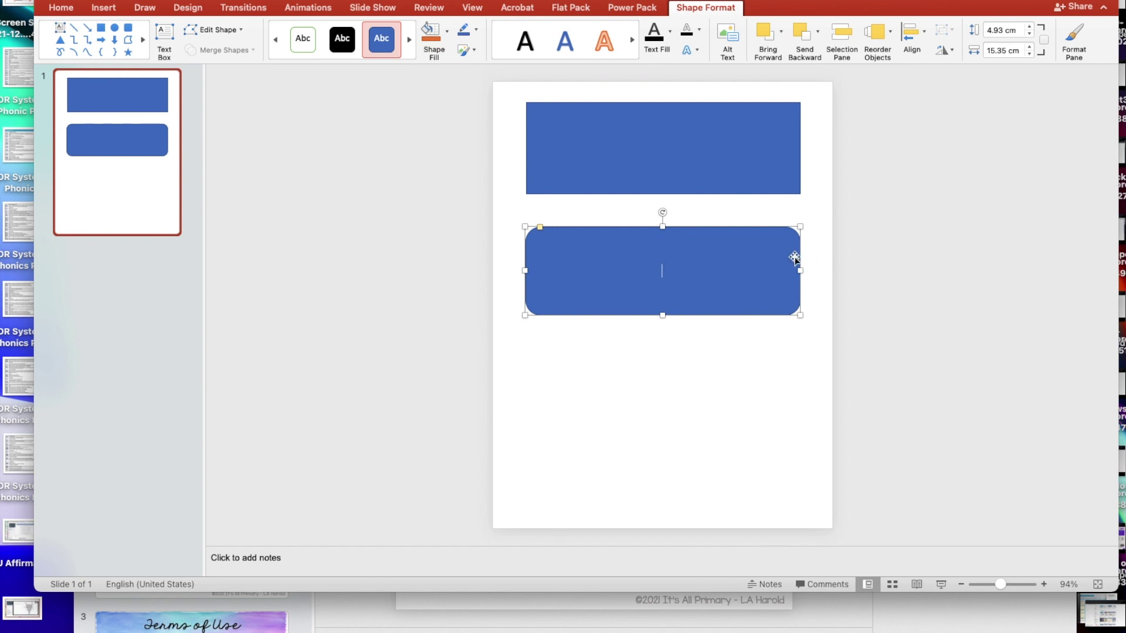
double_click(761, 265)
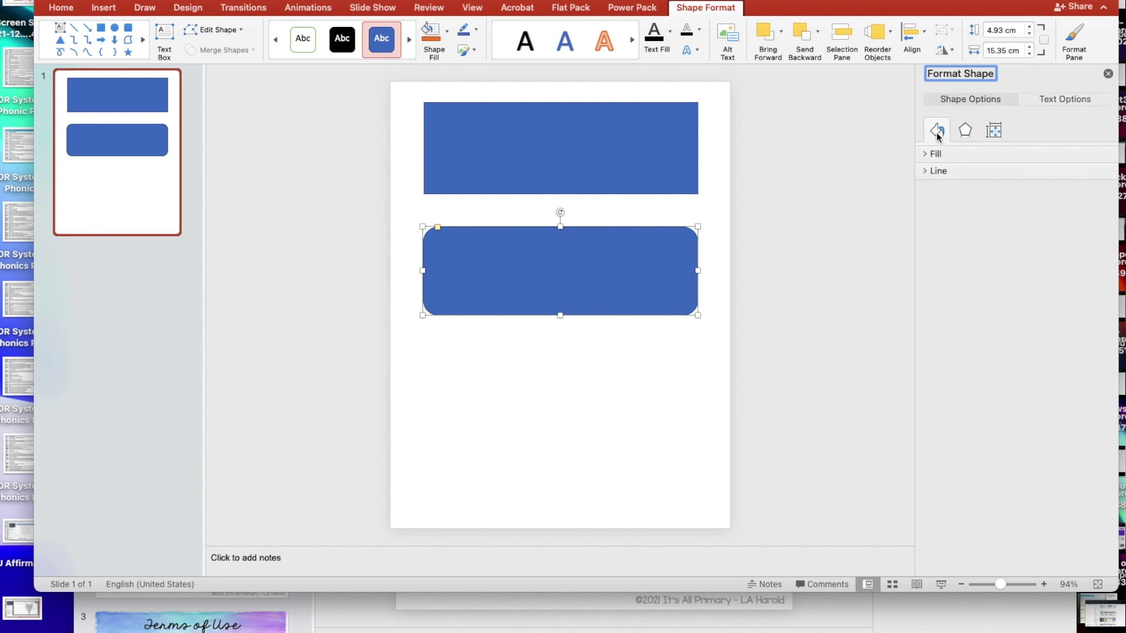
Give the rounded rectangle a watercolour texture fill.
click(927, 155)
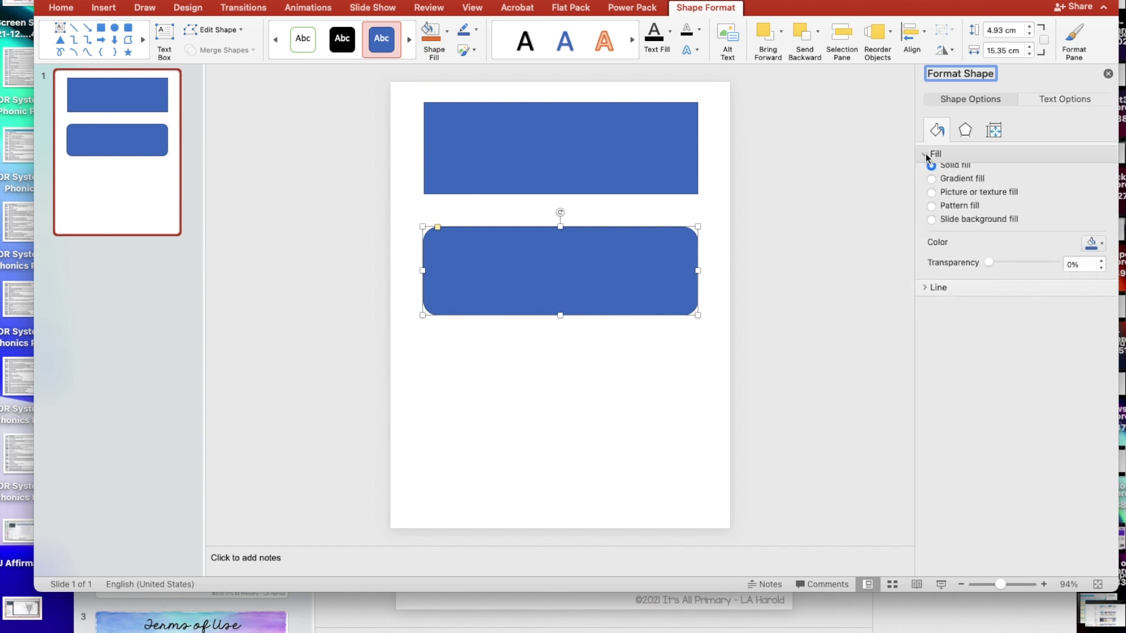
click(932, 216)
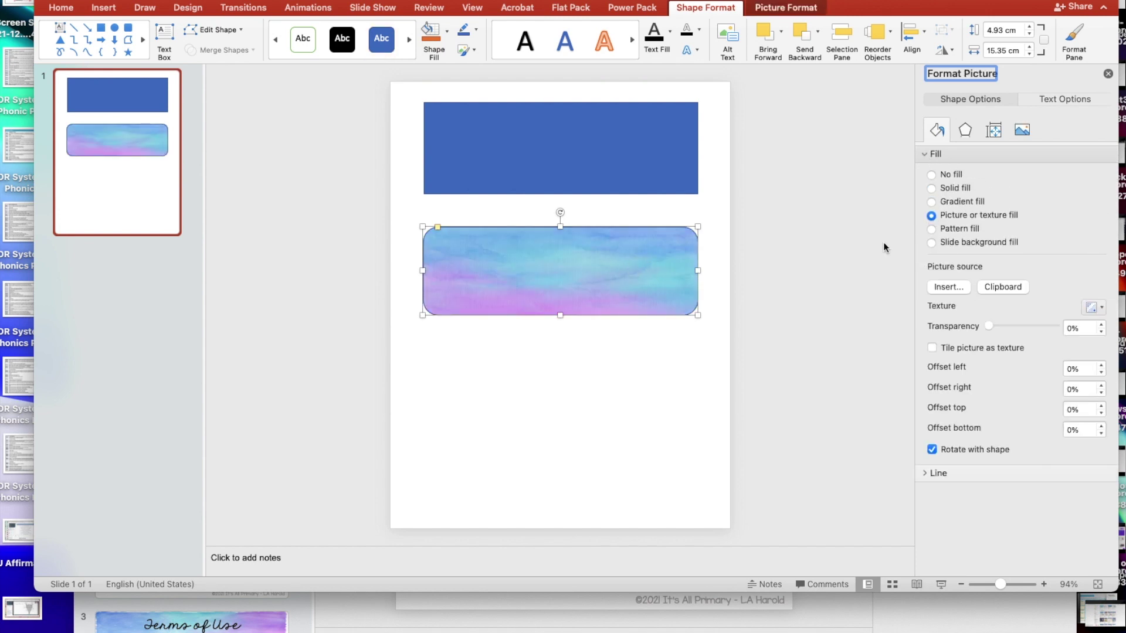
click(948, 289)
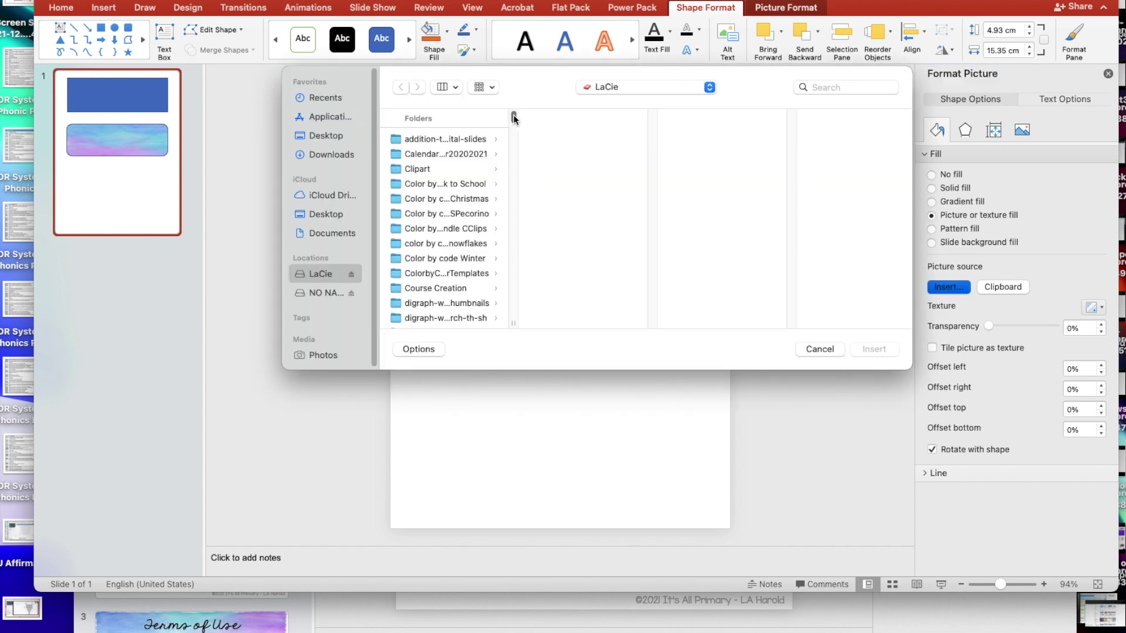
click(819, 350)
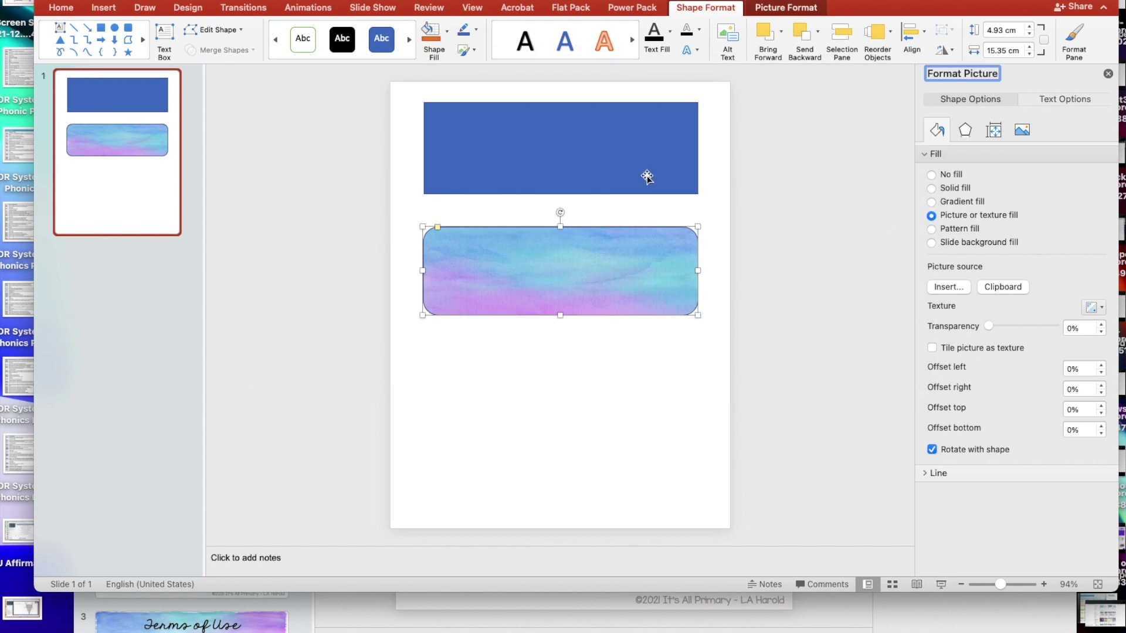
Try gradient and dotted fills on the top rectangle, settling on the small grid pattern.
click(622, 159)
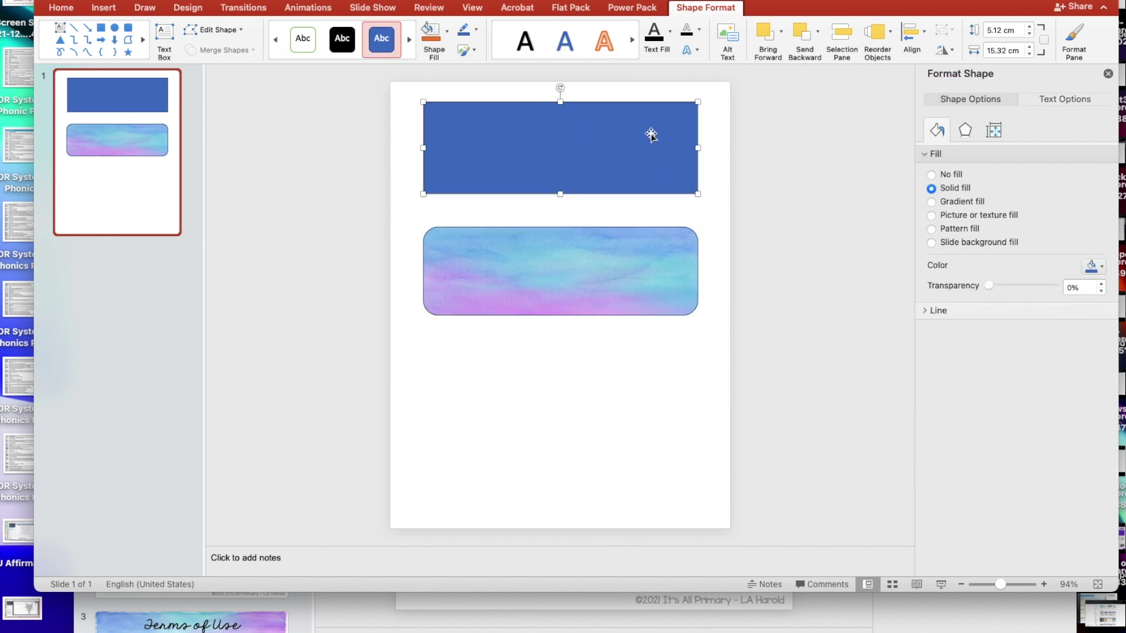
click(931, 203)
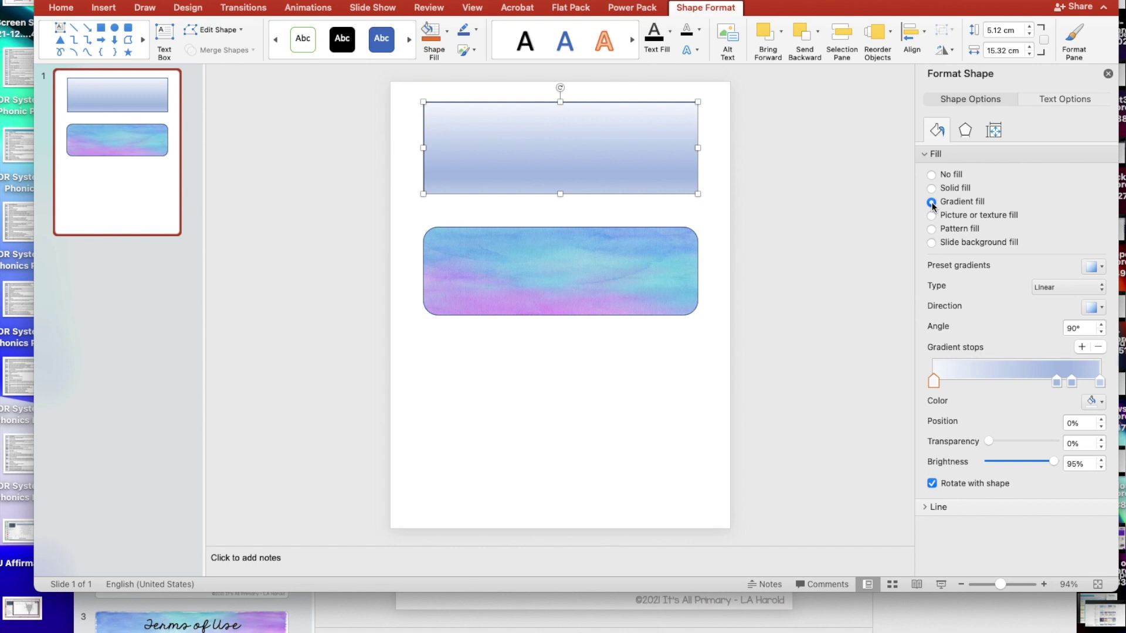
click(1094, 267)
click(1058, 404)
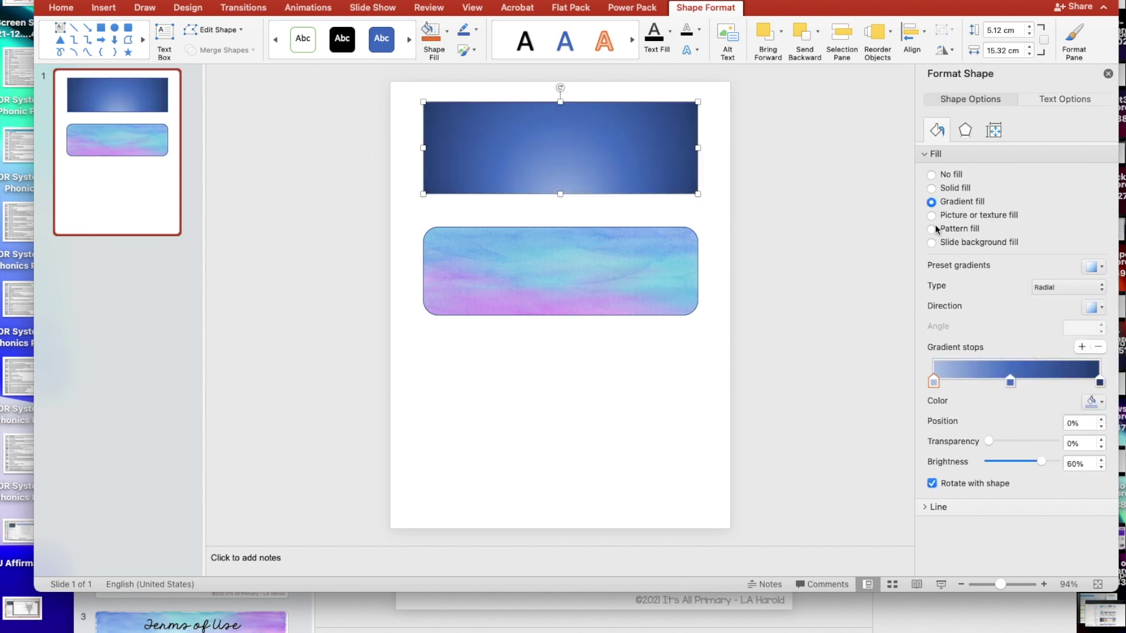
click(932, 228)
click(993, 353)
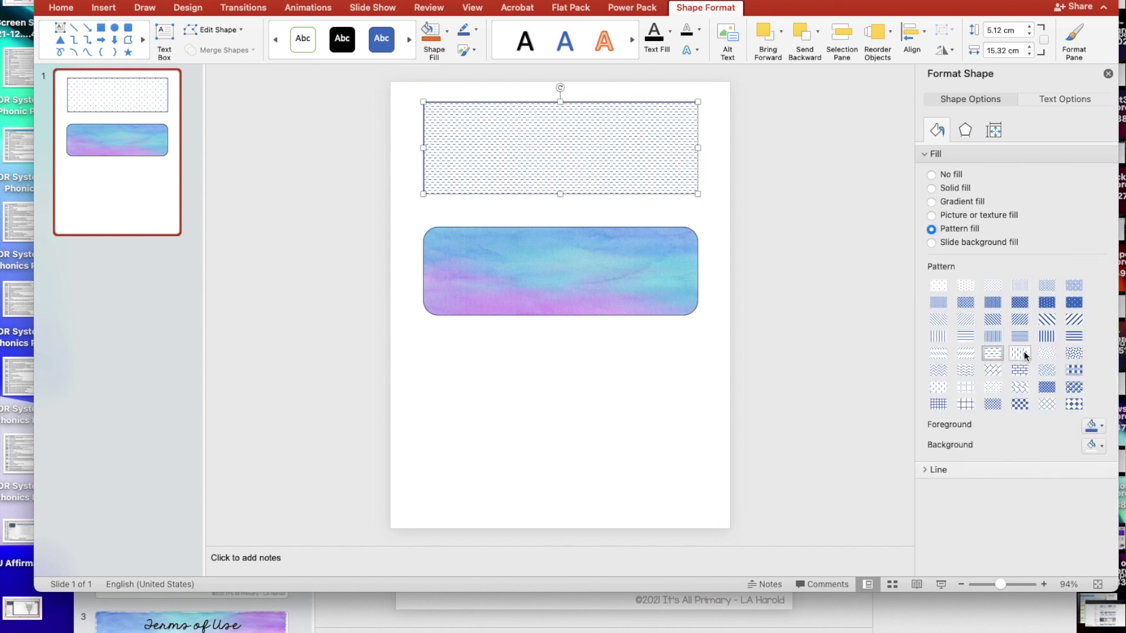
click(1074, 353)
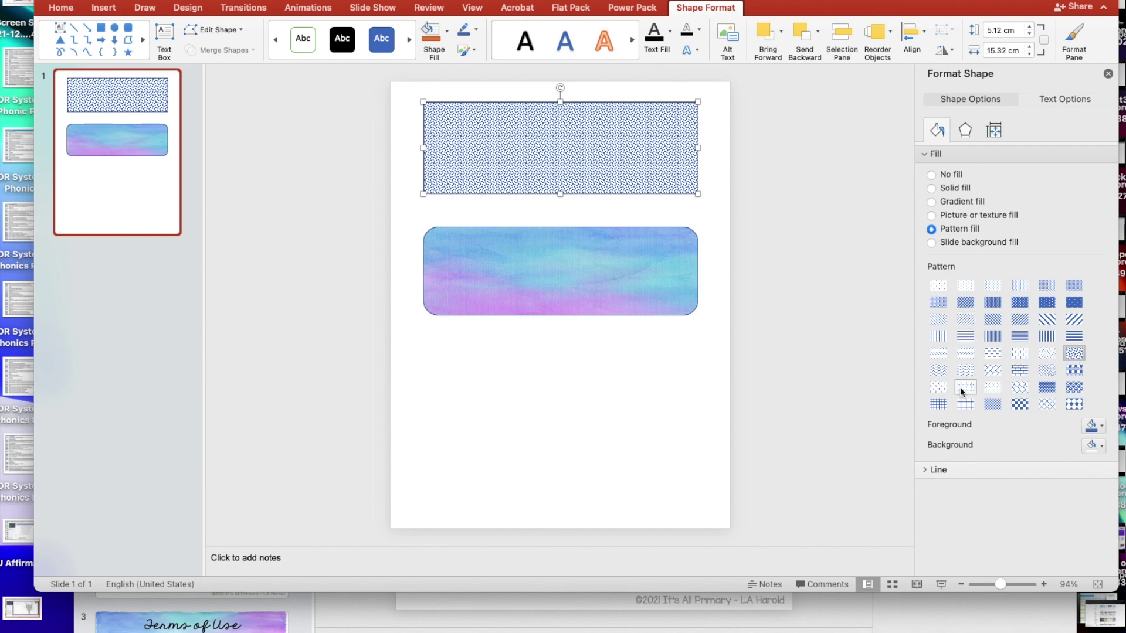
click(939, 405)
click(869, 317)
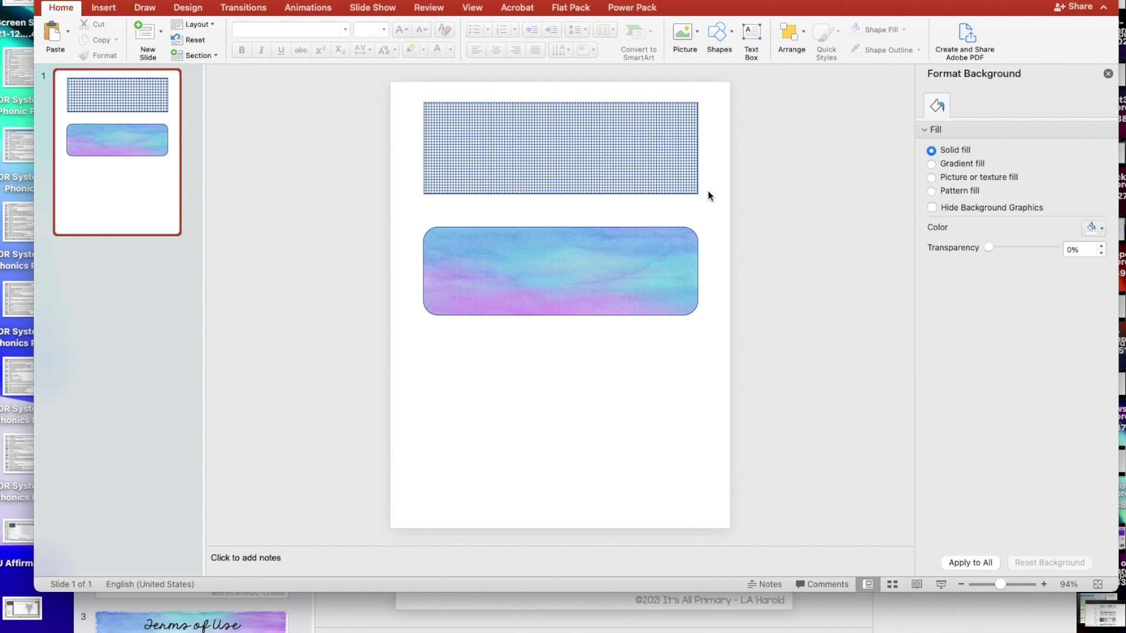
Draw a smaller rounded rectangle inside the watercolour card and resize it.
click(731, 39)
click(830, 77)
drag(441, 240, 684, 301)
drag(562, 241, 561, 235)
drag(442, 269, 433, 269)
click(582, 353)
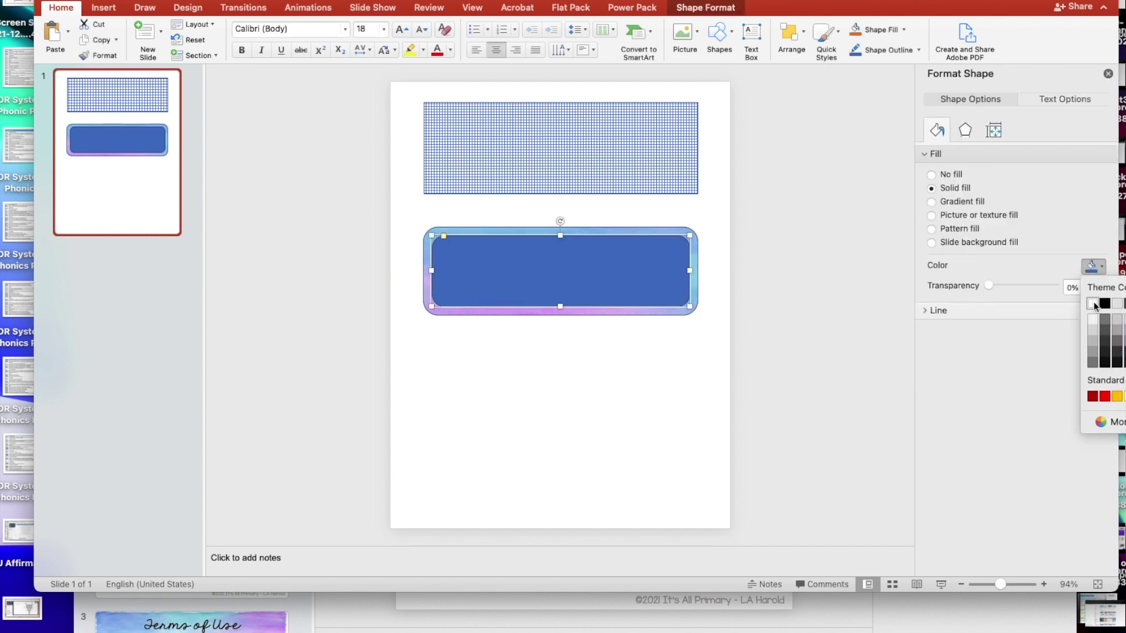
Fill the inner rounded rectangle with white.
click(1091, 301)
click(808, 272)
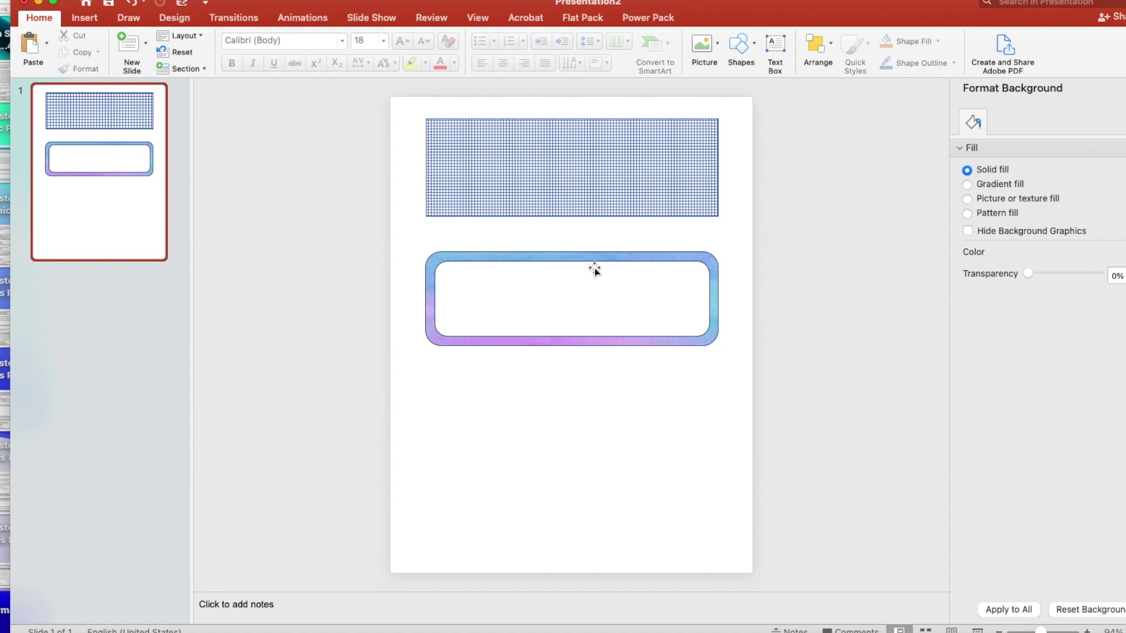
click(552, 285)
click(594, 253)
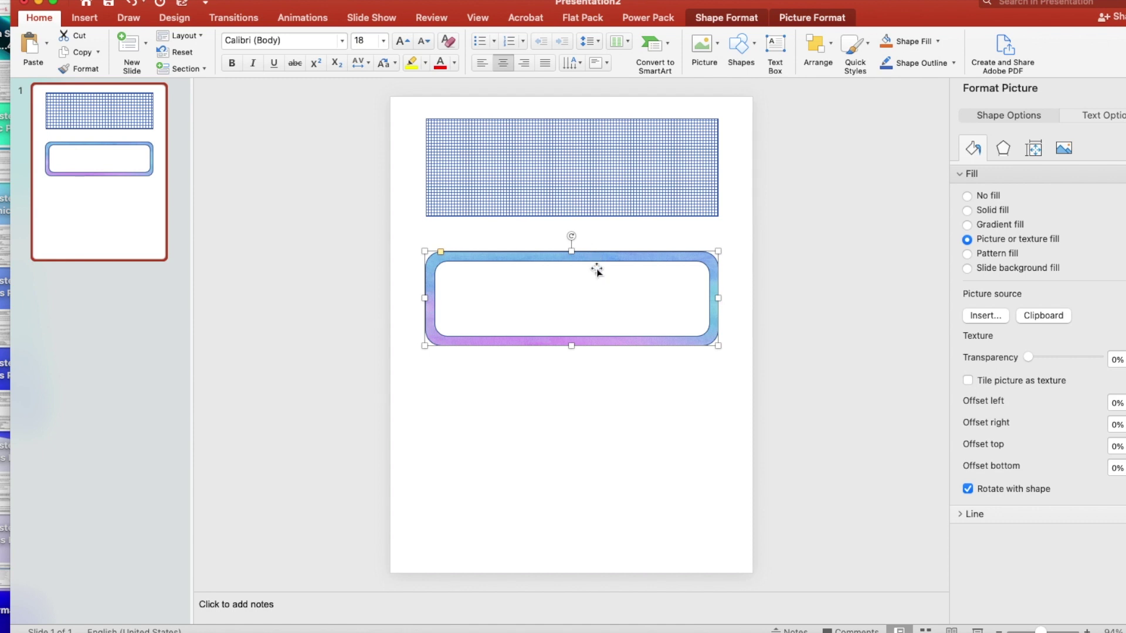
Group the white centre with its watercolour card.
shift+click(596, 275)
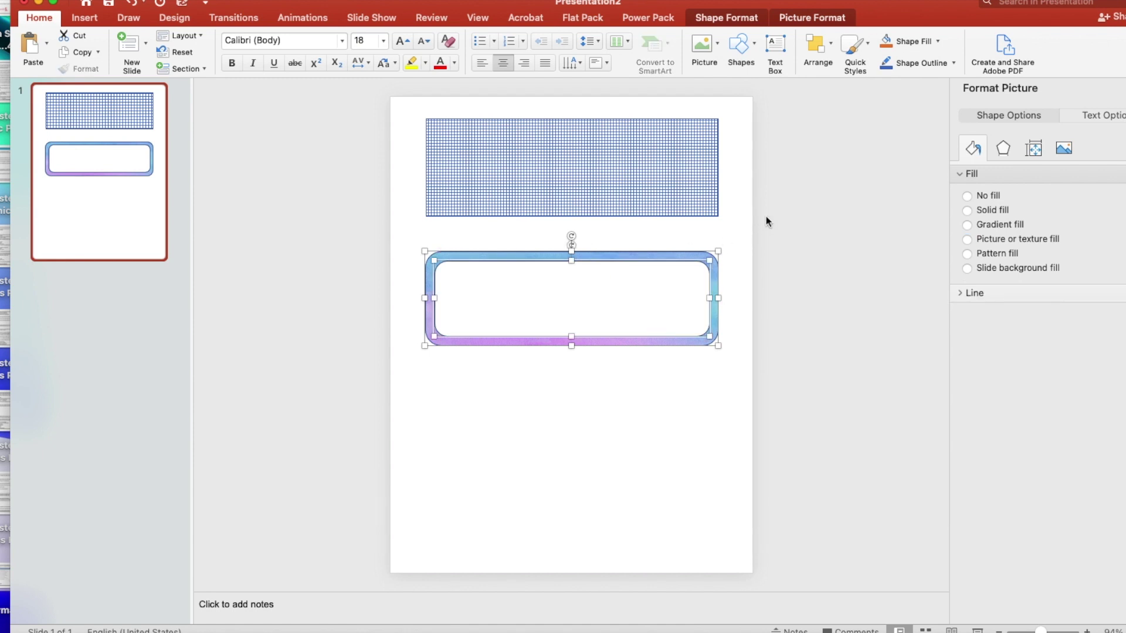
click(828, 51)
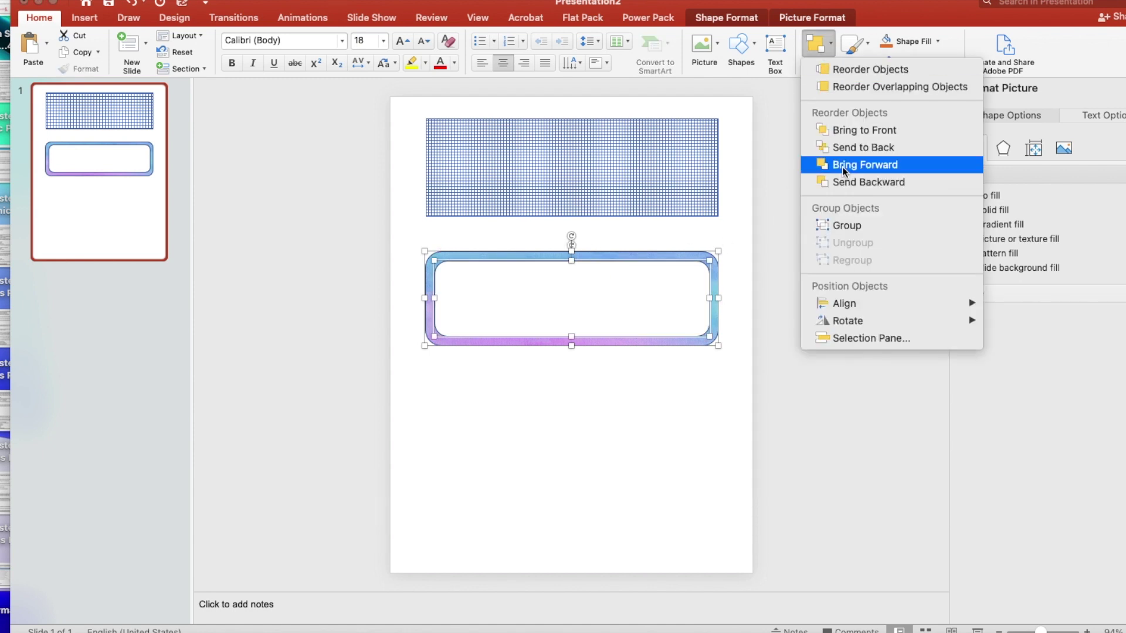
click(853, 225)
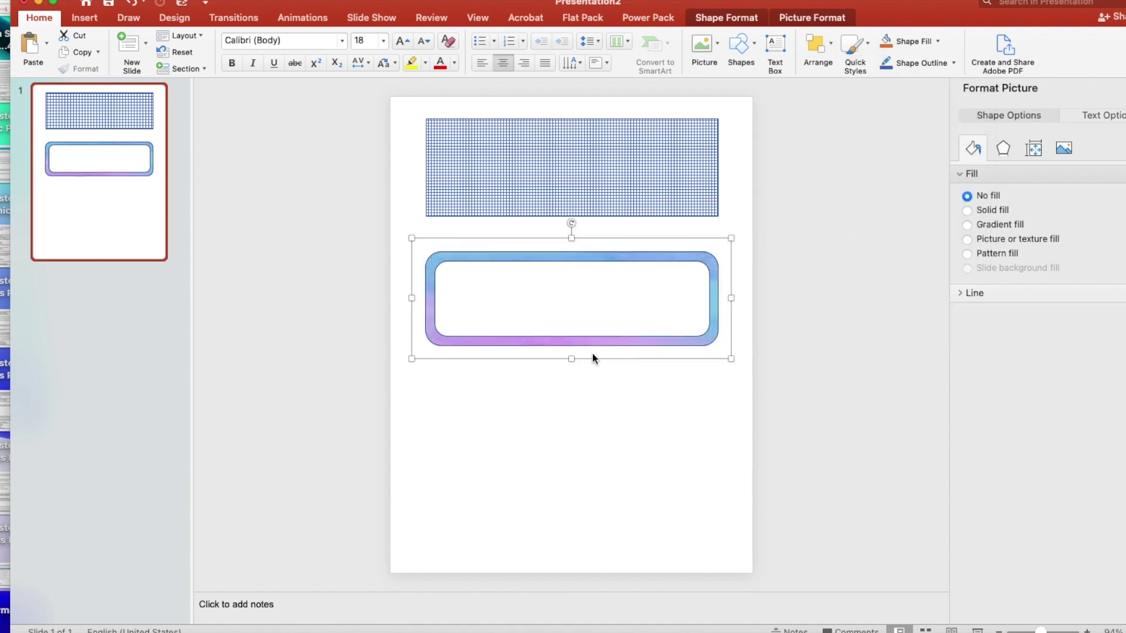
Option-drag two copies of the card down the slide, stacking three cards.
drag(592, 237, 585, 396)
drag(585, 396, 578, 535)
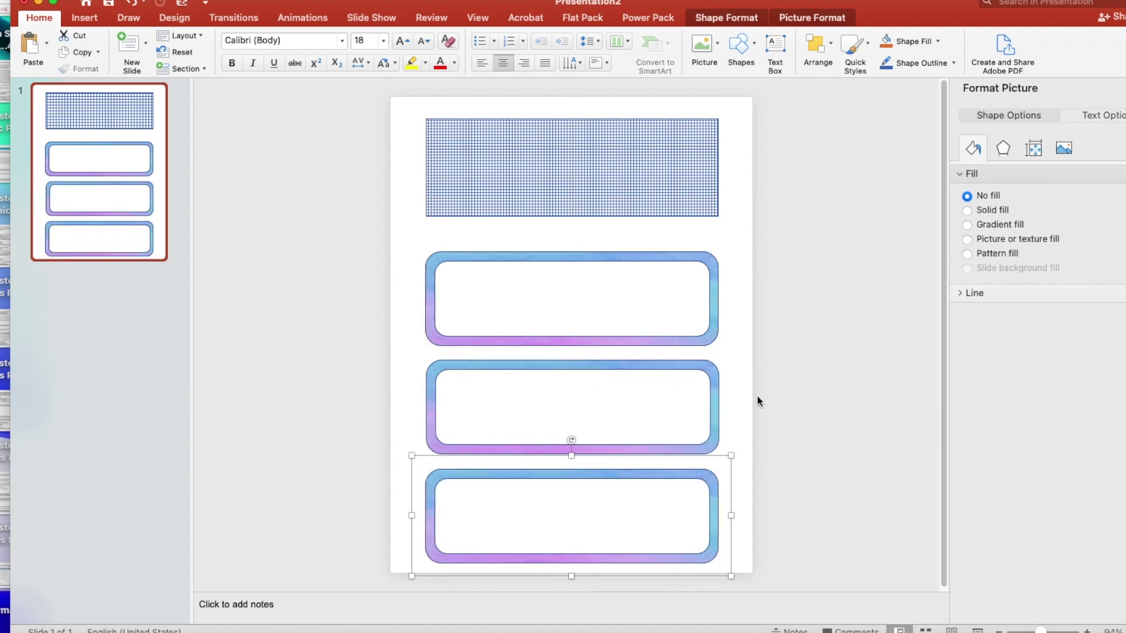
click(382, 314)
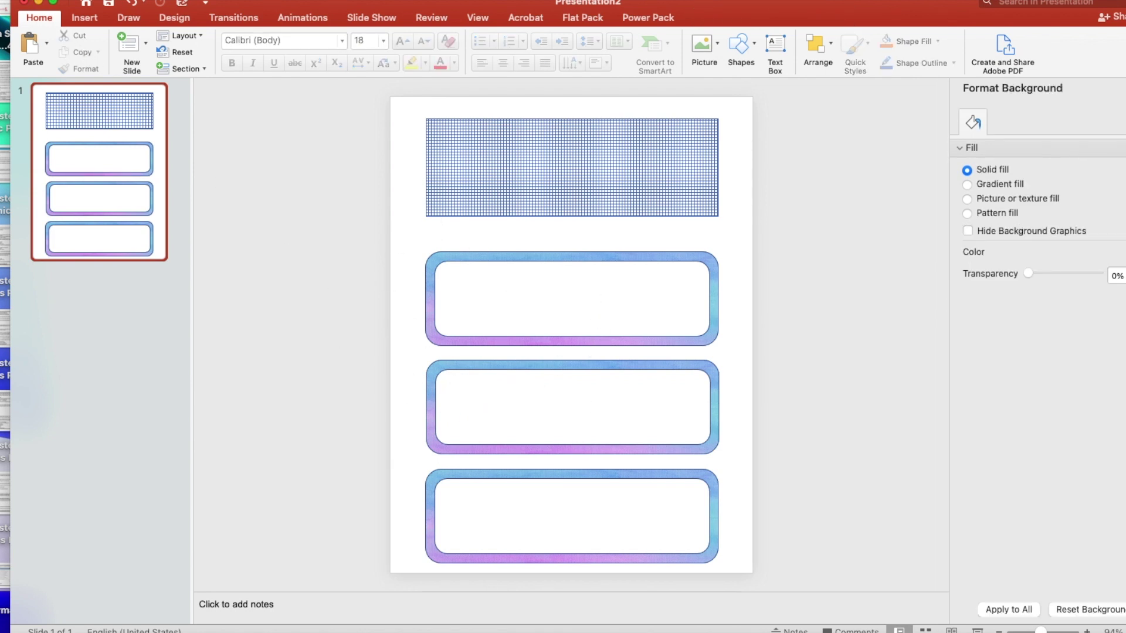
Export the slide in JPEG format to the Presentation2 folder and dismiss the confirmation.
click(14, 0)
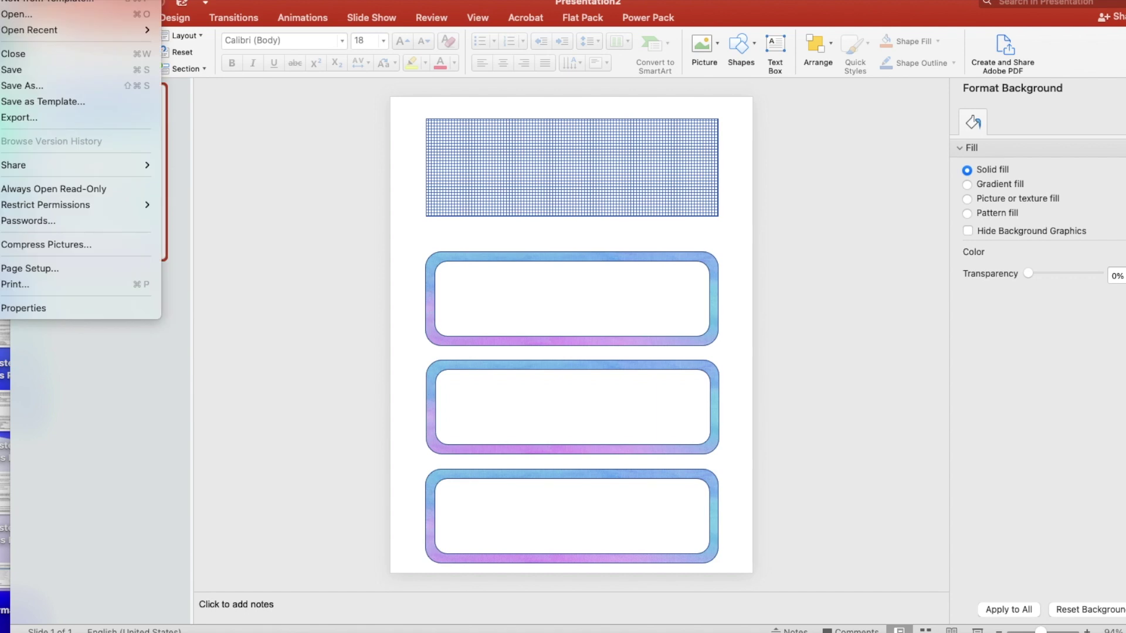
click(41, 115)
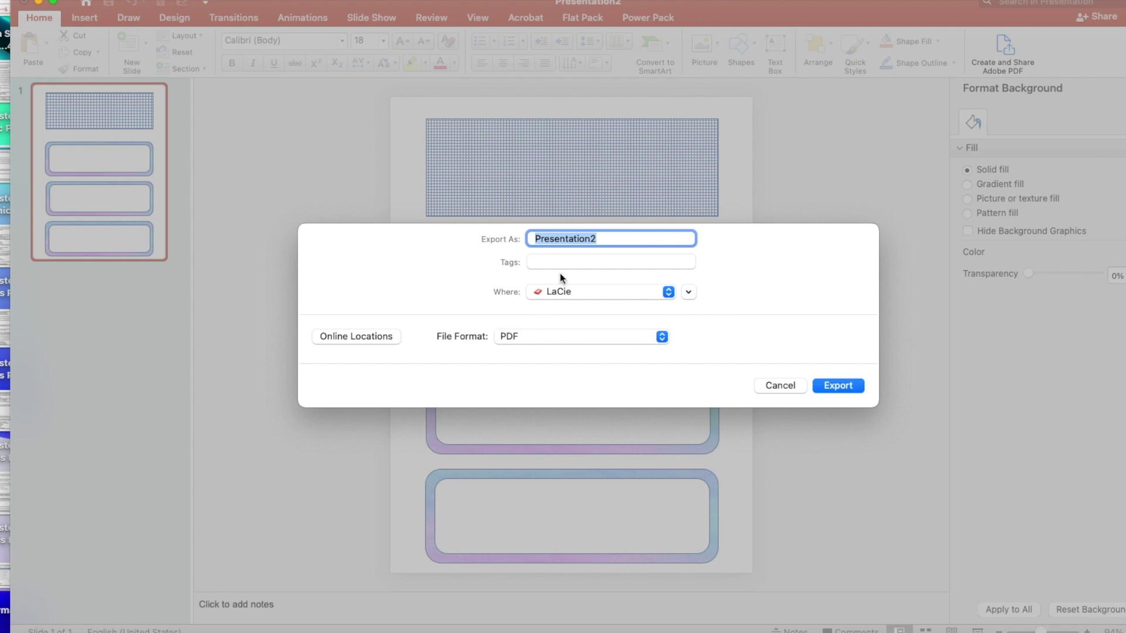
click(662, 337)
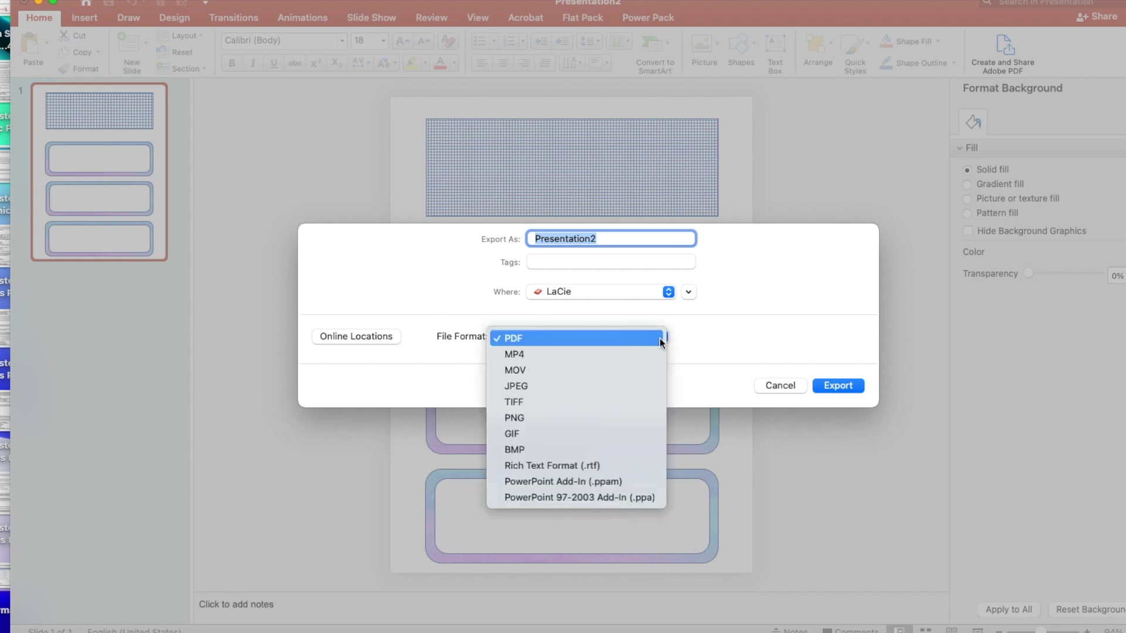
click(525, 384)
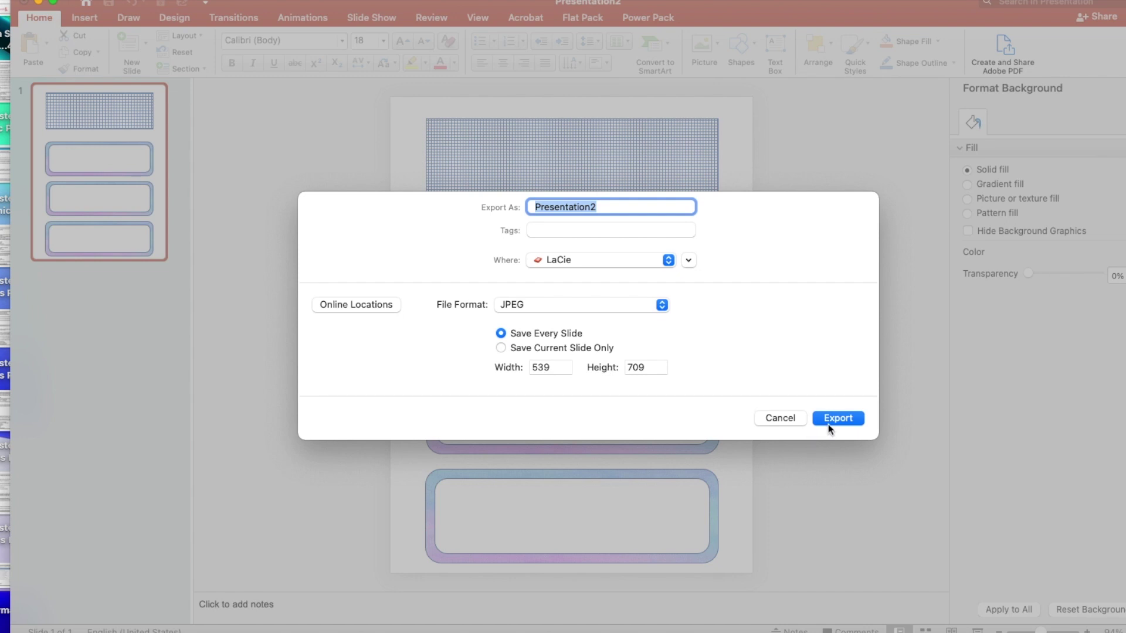
click(829, 424)
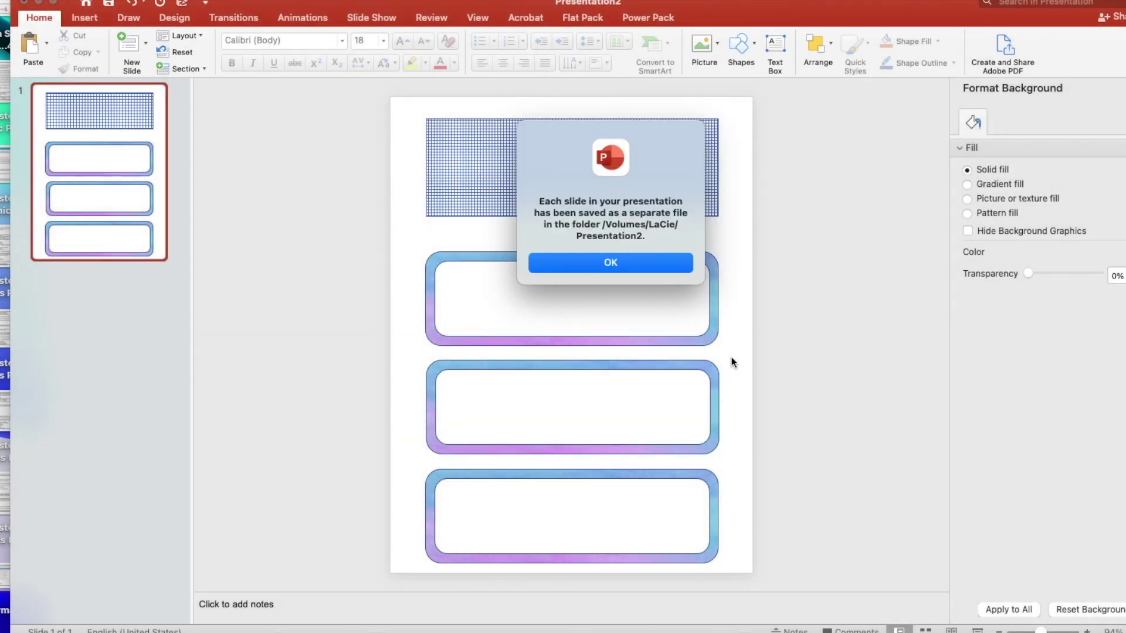
click(622, 258)
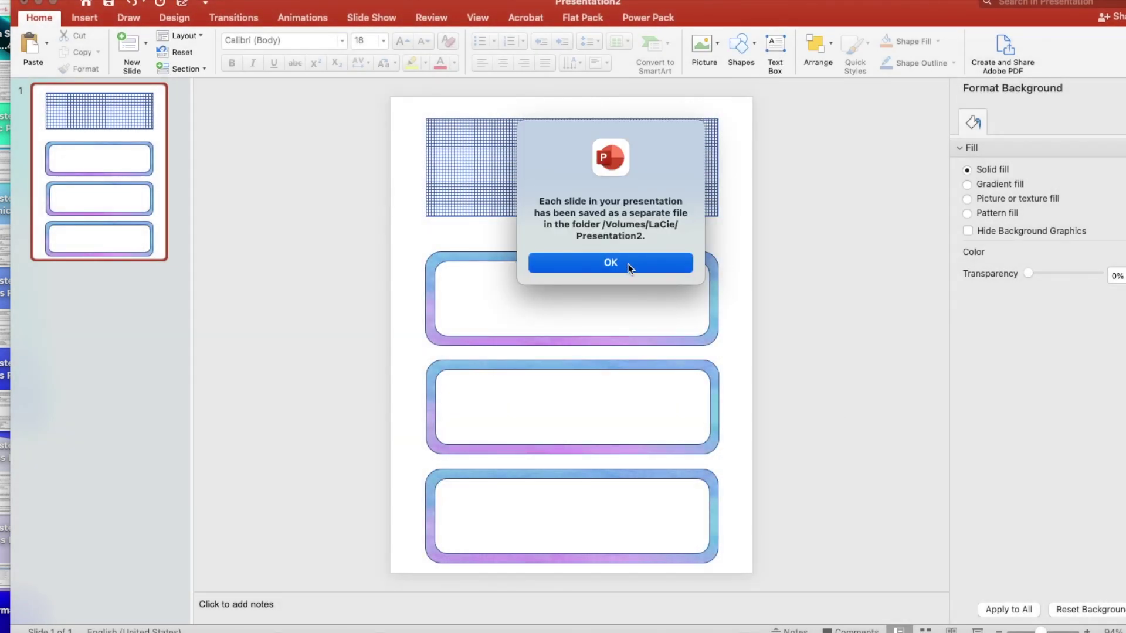
click(628, 266)
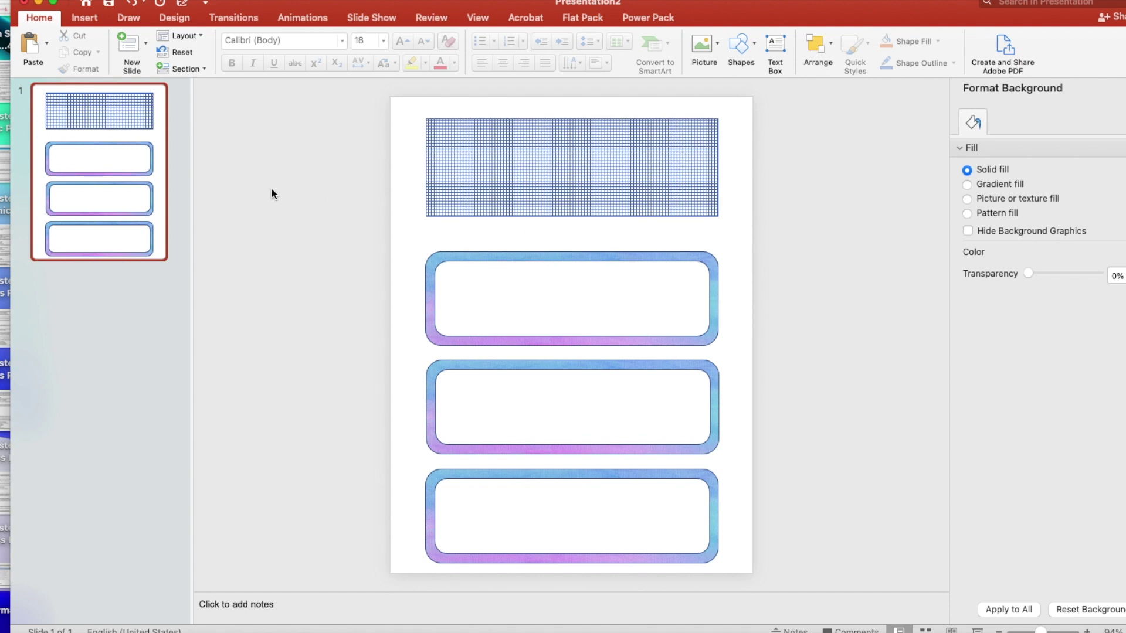
Add slide 2 and insert Slide1.jpeg from Clipart > TIKWatercolor > Presentation1 covering it.
click(141, 48)
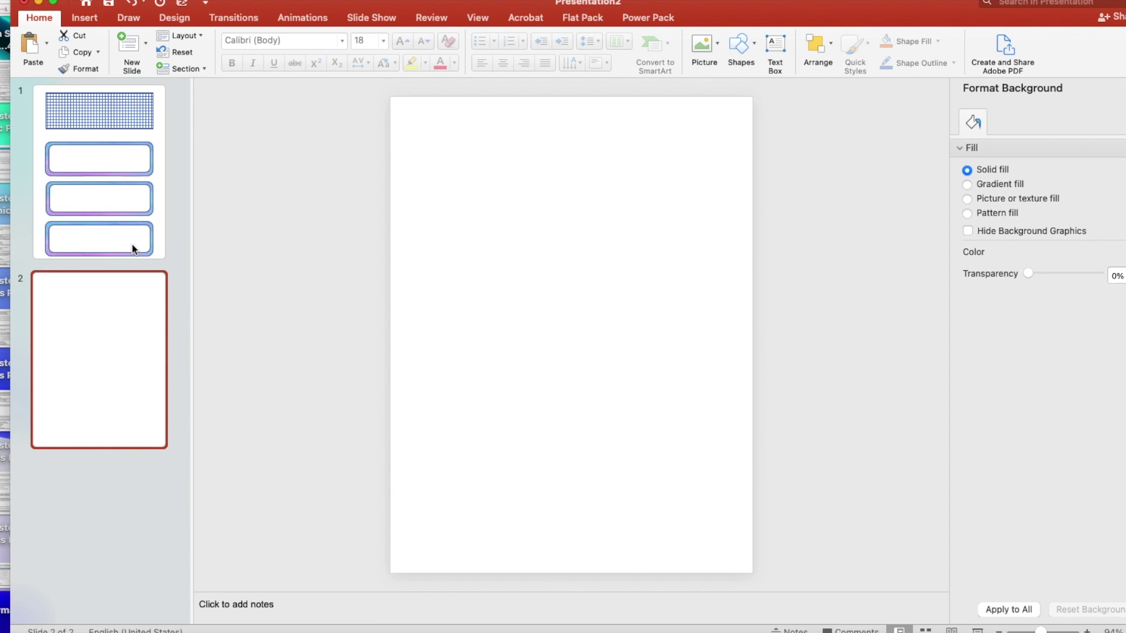
click(81, 21)
click(137, 43)
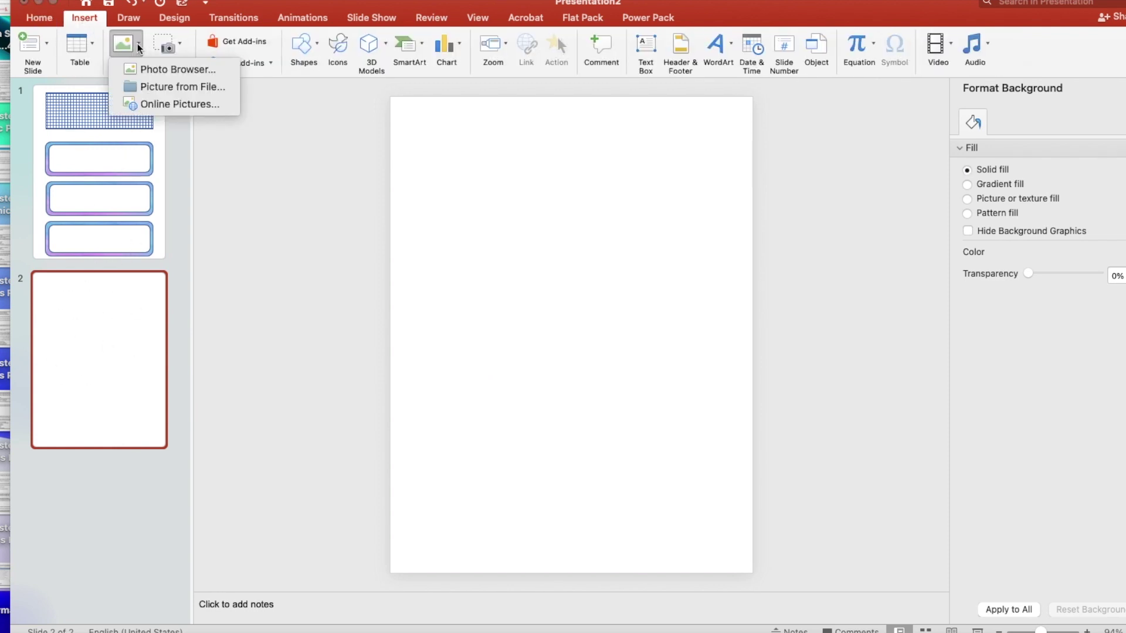
click(160, 88)
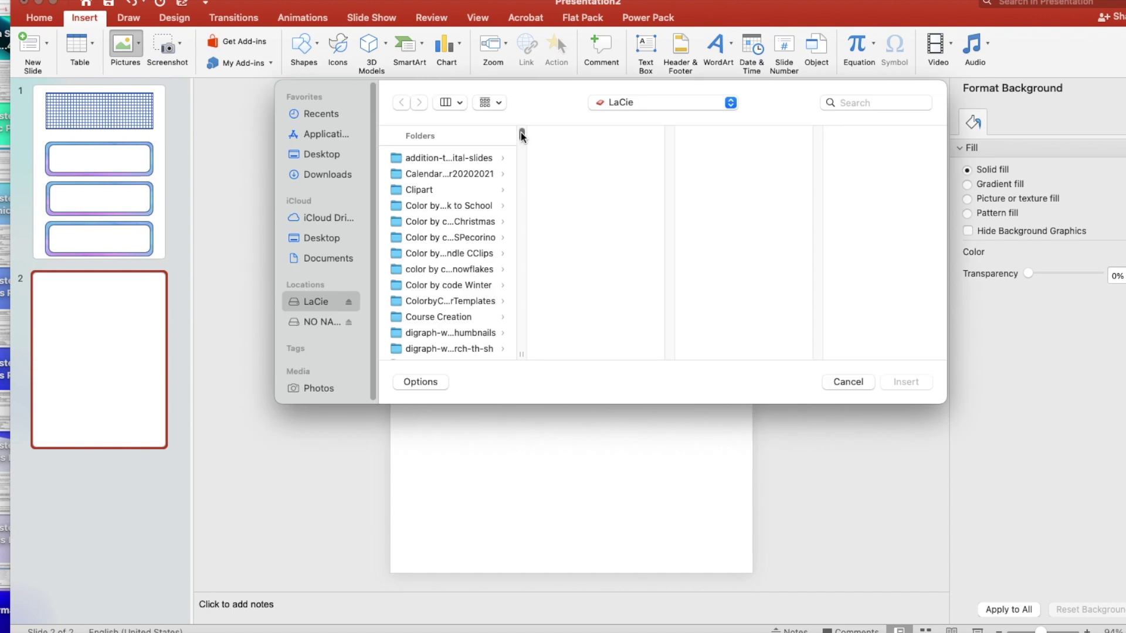
scroll(522, 137, down, 5)
scroll(522, 136, up, 5)
click(419, 190)
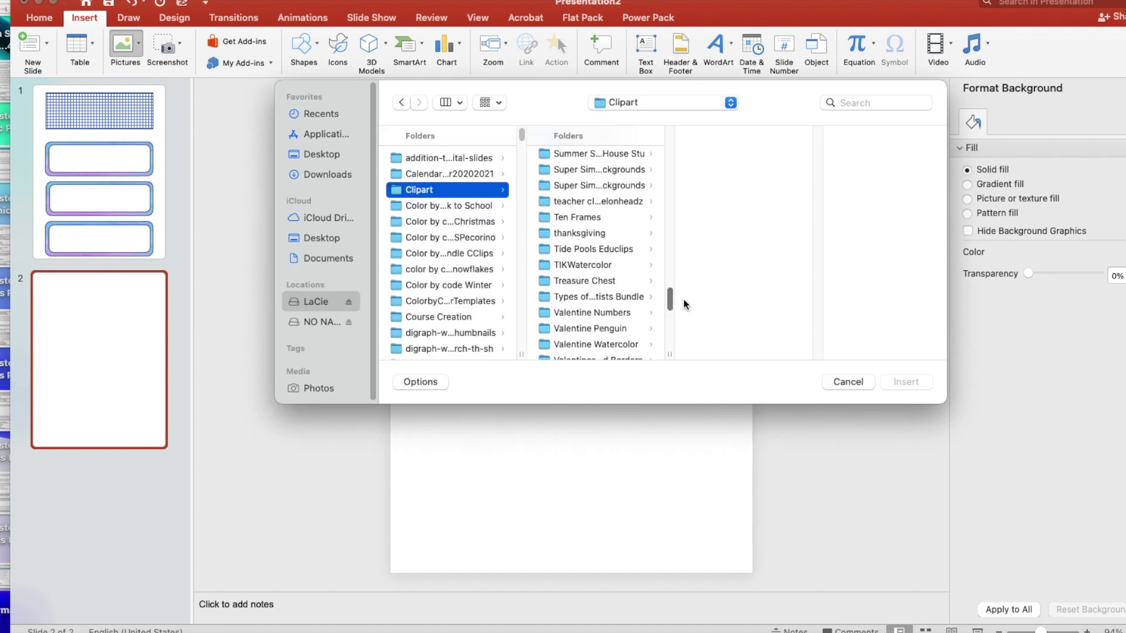
click(616, 267)
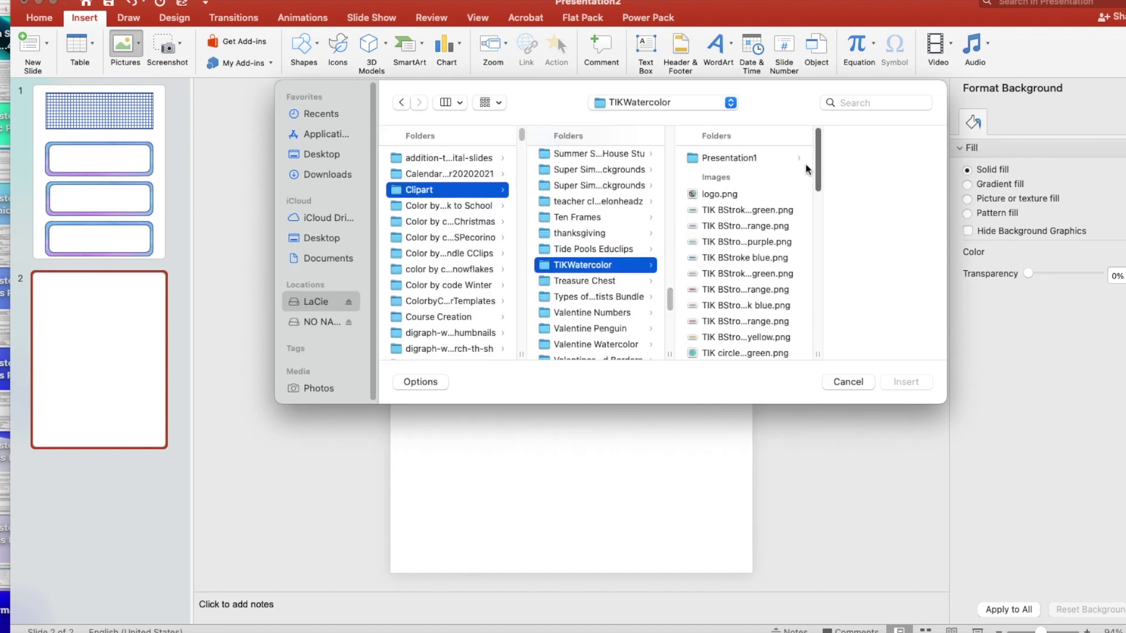
click(784, 159)
click(826, 157)
click(897, 382)
mouse_move(568, 241)
mouse_down()
mouse_move(596, 192)
mouse_move(563, 239)
mouse_move(437, 253)
mouse_move(524, 241)
mouse_move(593, 258)
mouse_move(552, 238)
mouse_move(568, 239)
mouse_up()
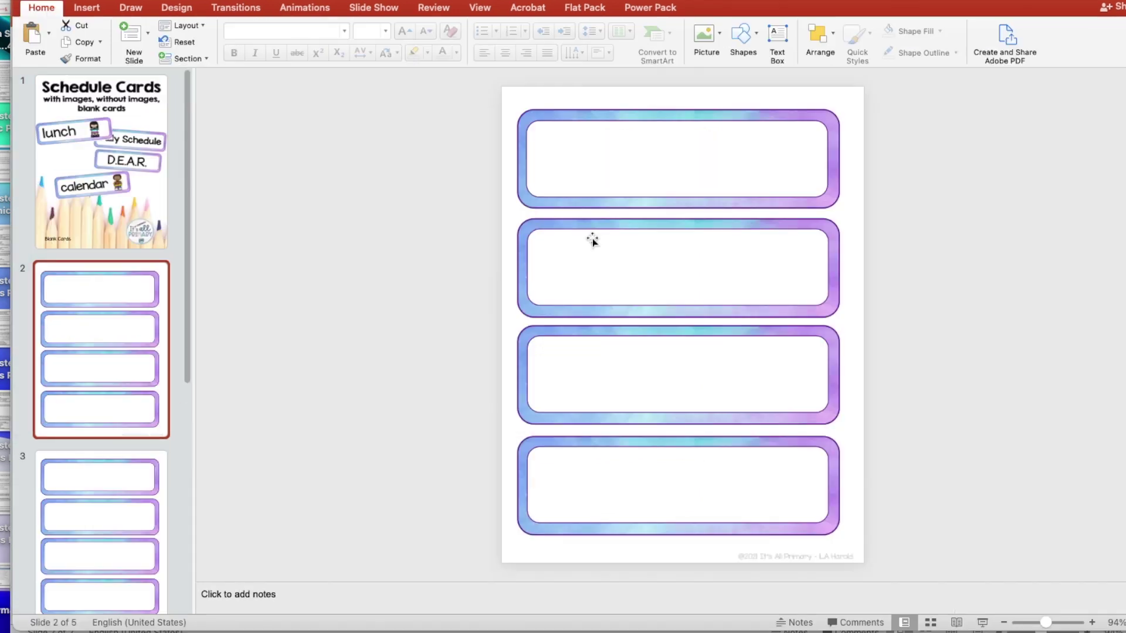
Draw and discard a small empty text box on the second card.
click(598, 236)
drag(599, 238, 670, 242)
key(Escape)
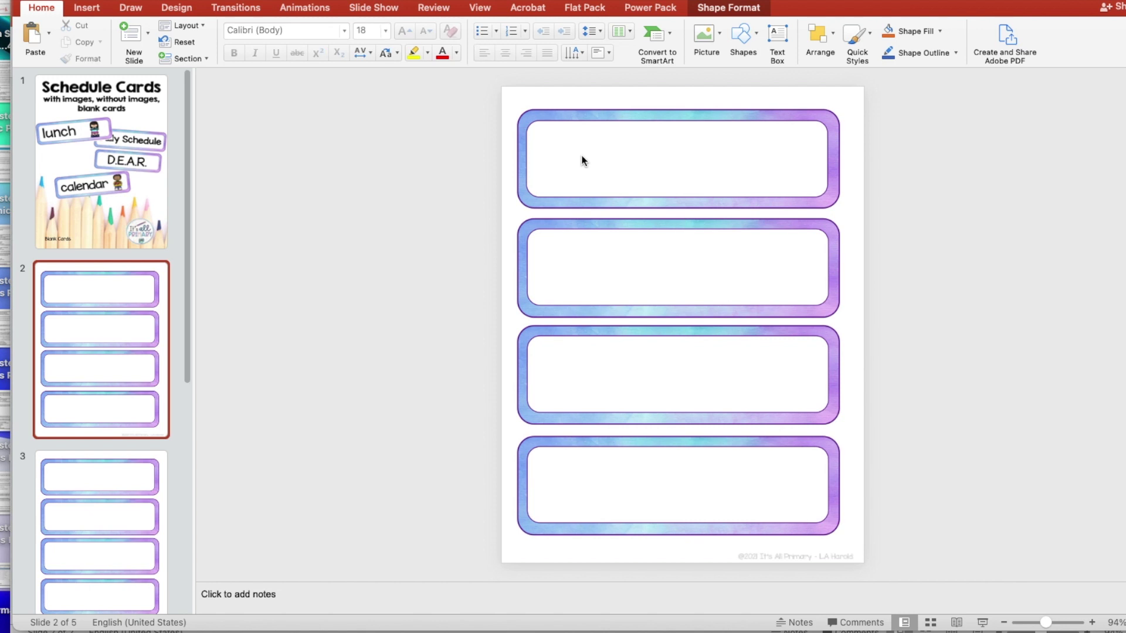
Copy card 2's full-width text box and move the copy onto card 1.
click(648, 265)
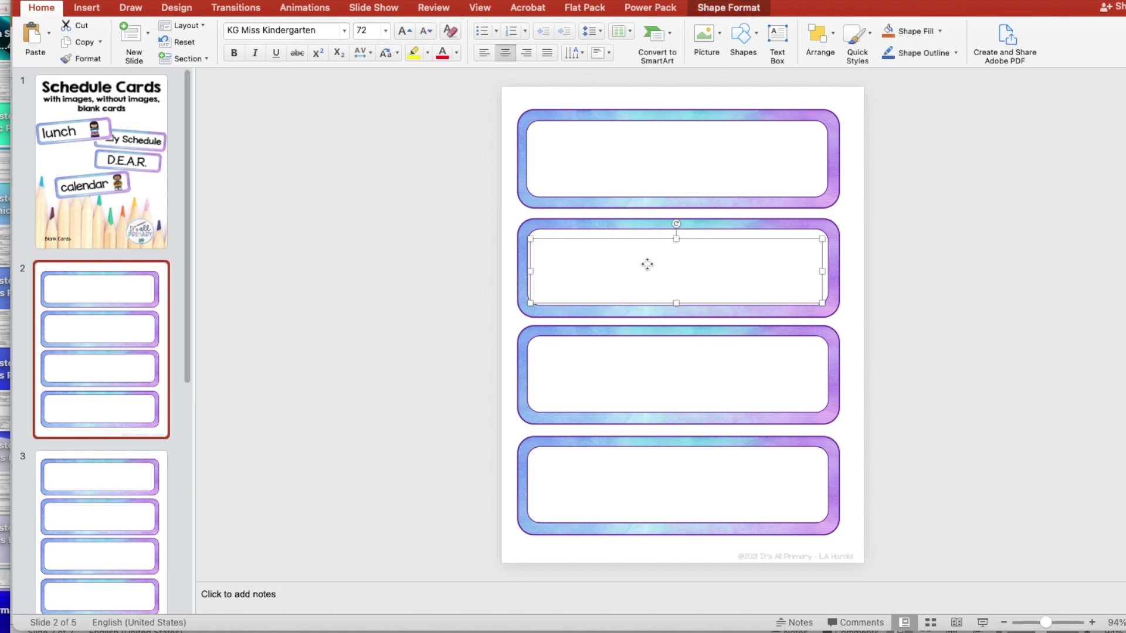
key(super+c)
key(super+v)
drag(655, 274, 662, 173)
click(282, 226)
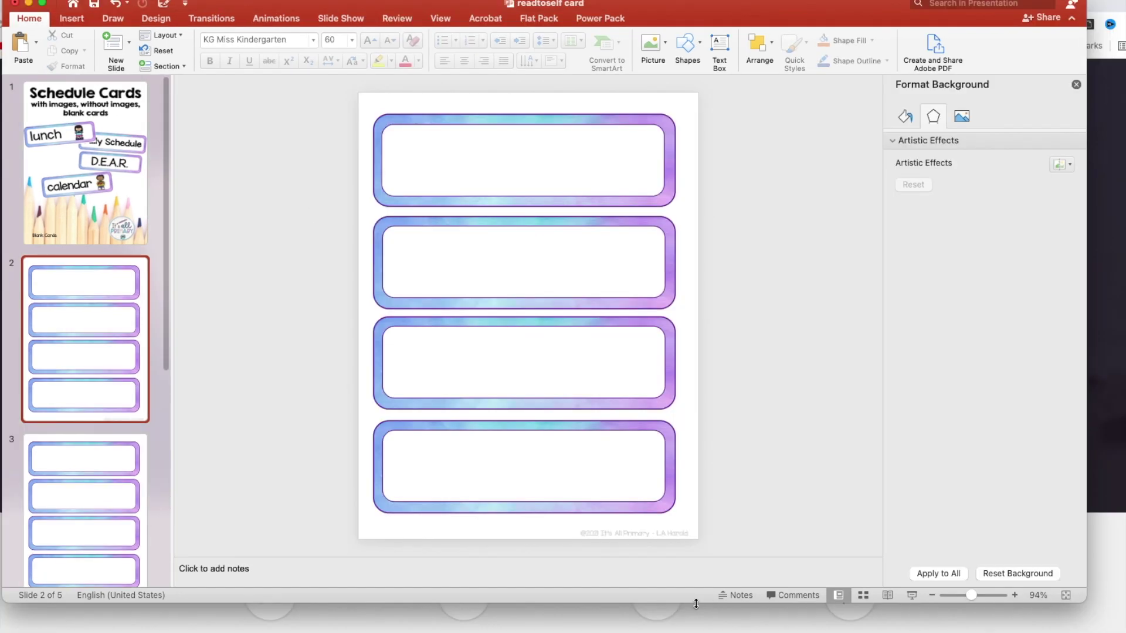